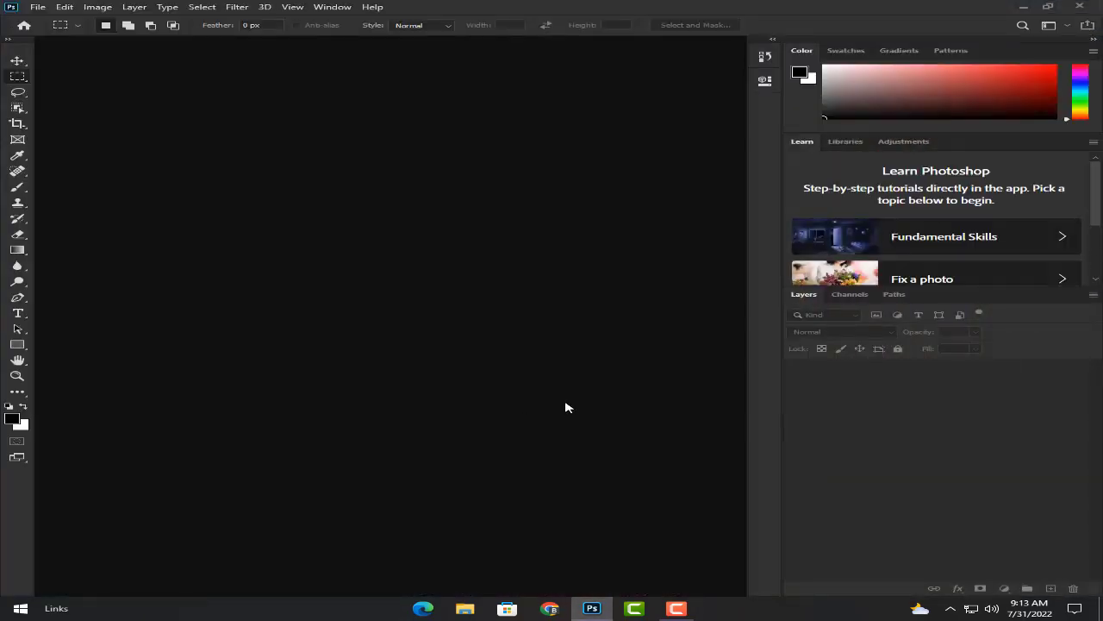
Create a new square document of 1500 × 1500 px at 300 ppi with RGB color and a white background
{"action": "key", "text": "ctrl+n"}
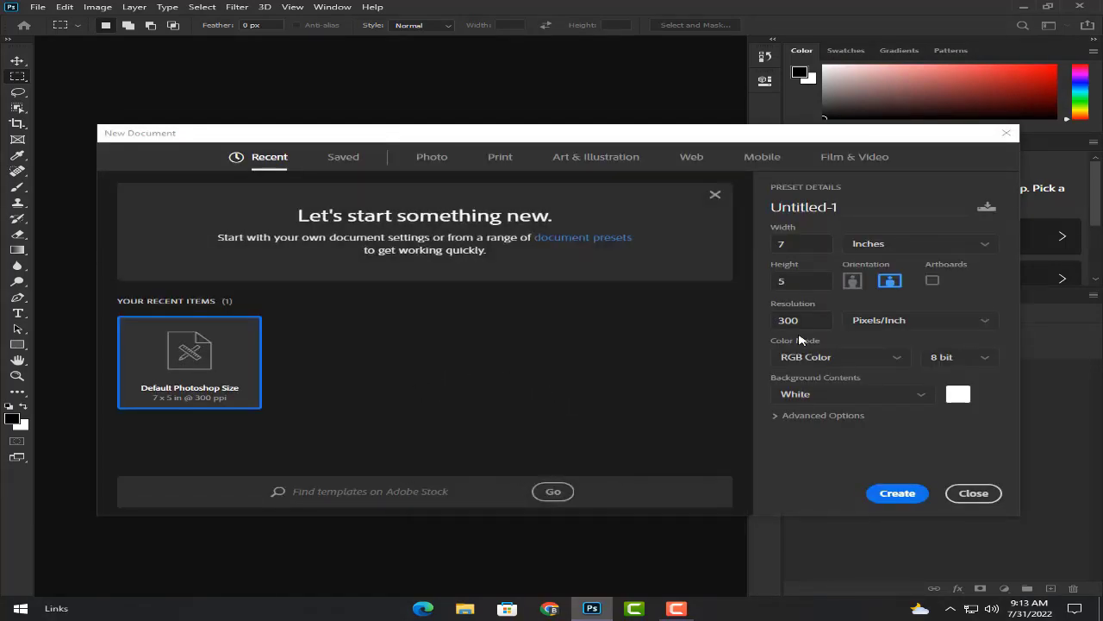
{"action": "left_click", "coordinate": [892, 247]}
{"action": "left_click", "coordinate": [875, 287]}
{"action": "left_click", "coordinate": [796, 247]}
{"action": "type", "text": "7"}
{"action": "left_click", "coordinate": [890, 496]}
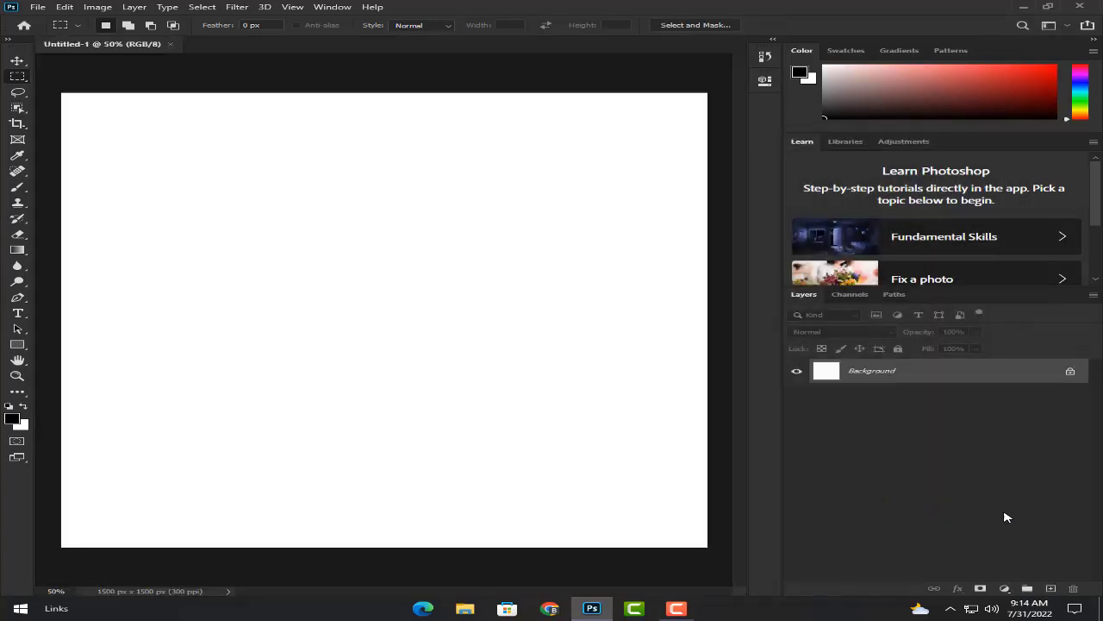
Add a new empty layer above the Background and fill the Background layer with black
{"action": "left_click", "coordinate": [1050, 589]}
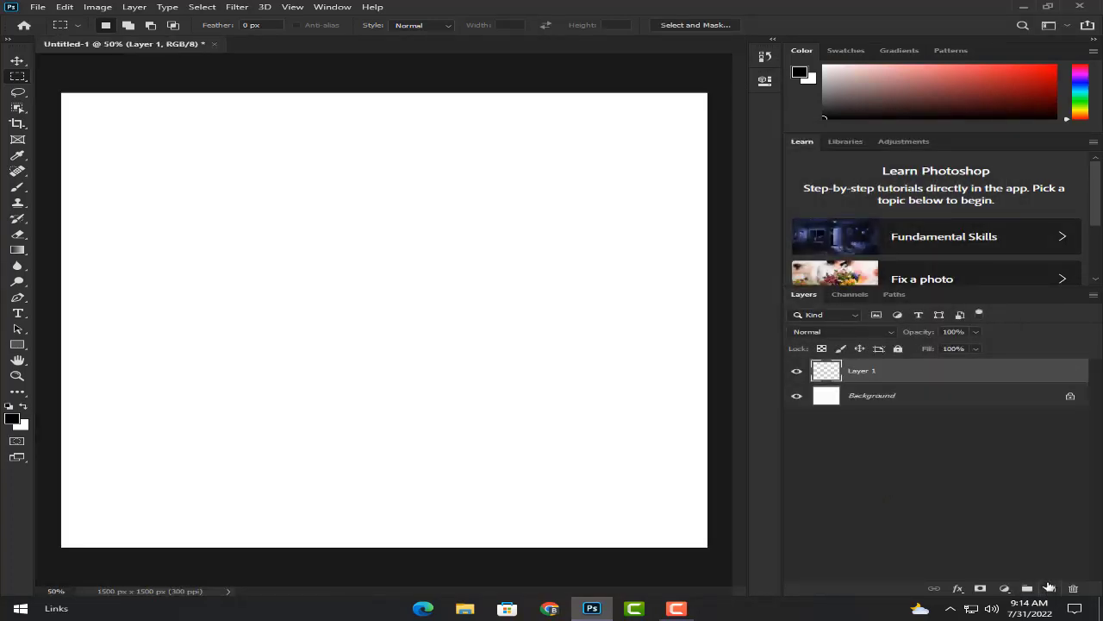
{"action": "left_click", "coordinate": [888, 405]}
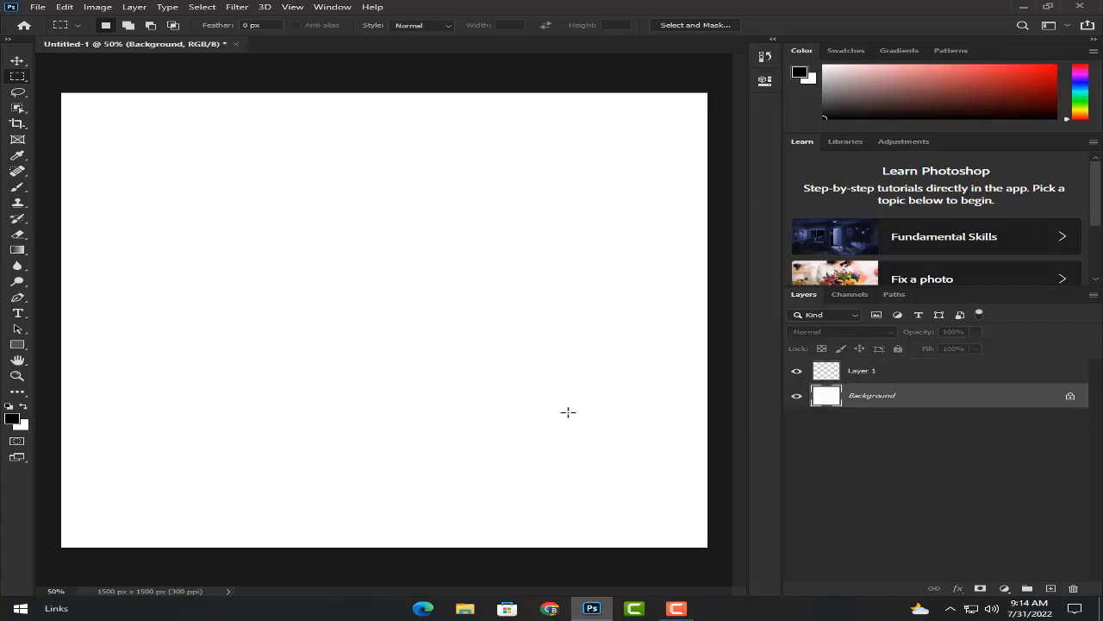
{"action": "key", "text": "alt+BackSpace"}
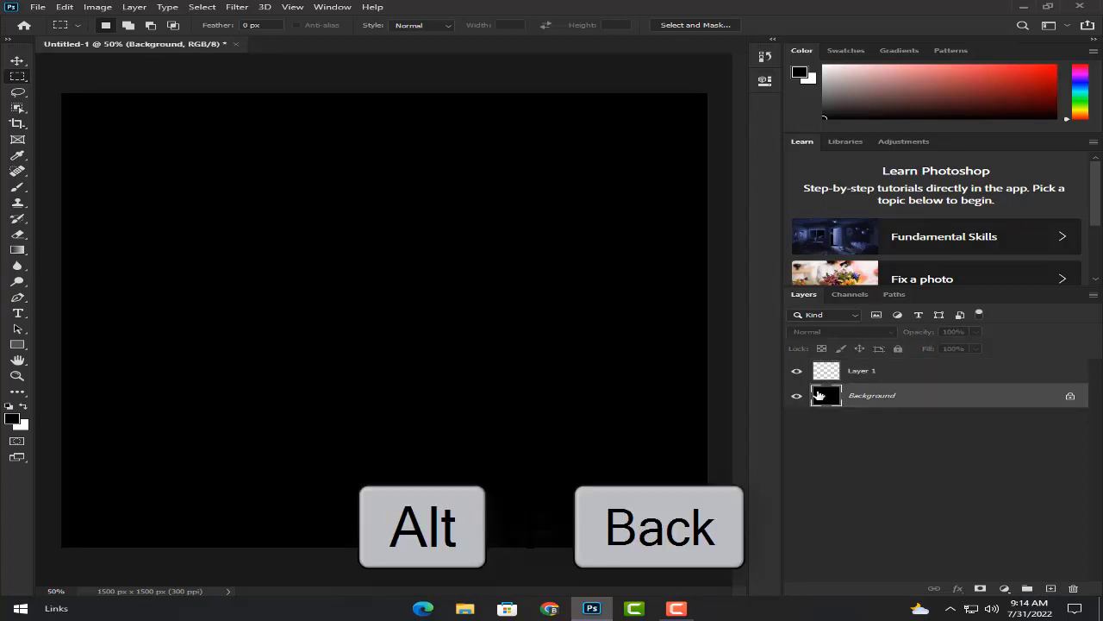
Make Layer 1 active and set the foreground color to near-white (fffdfd)
{"action": "left_click", "coordinate": [857, 376]}
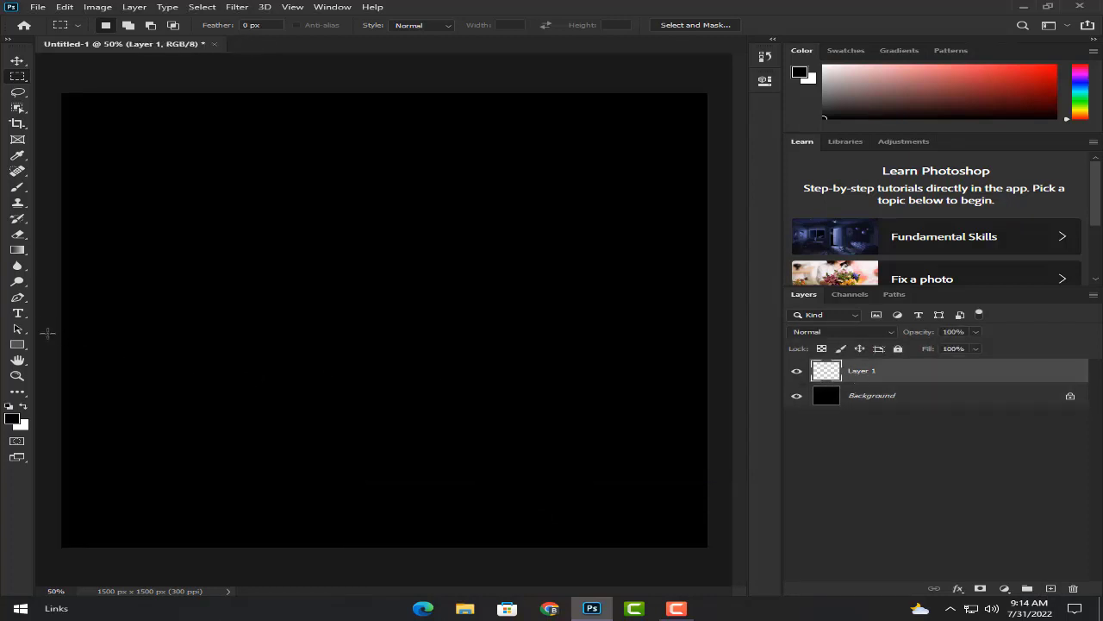
{"action": "left_click", "coordinate": [18, 299]}
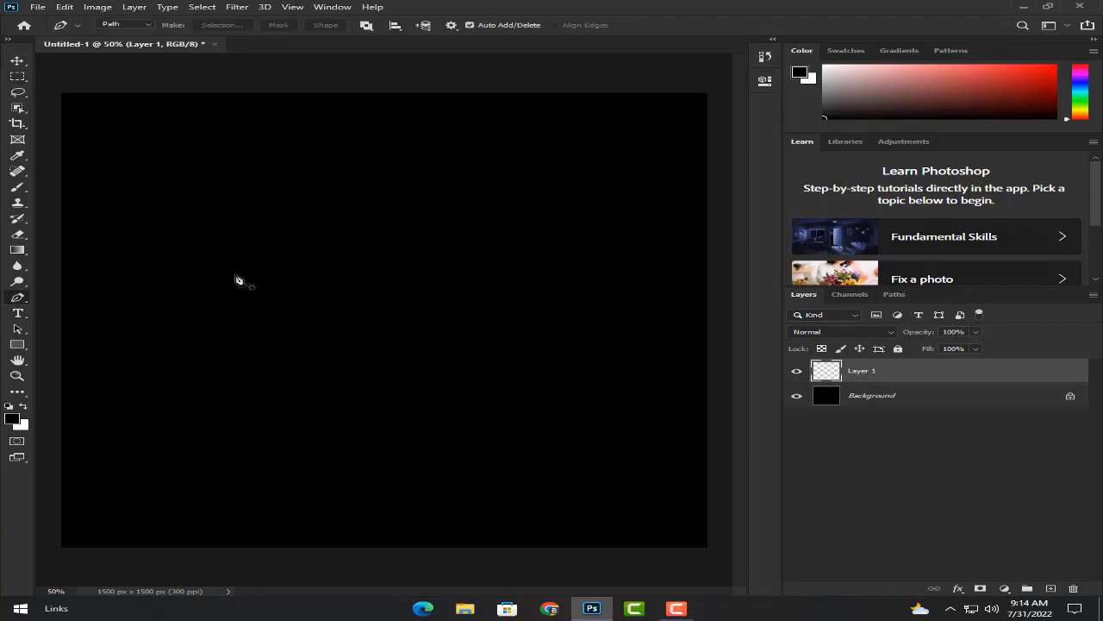
{"action": "left_click", "coordinate": [14, 419]}
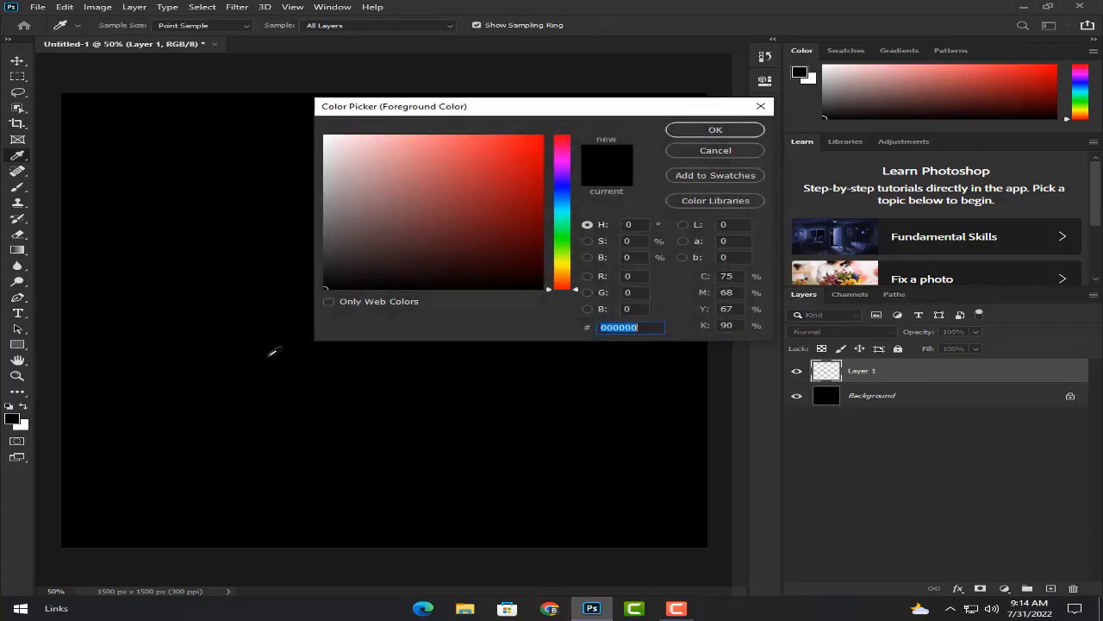
{"action": "mouse_move", "coordinate": [475, 178]}
{"action": "left_mouse_down"}
{"action": "mouse_move", "coordinate": [495, 193]}
{"action": "mouse_move", "coordinate": [528, 177]}
{"action": "mouse_move", "coordinate": [353, 165]}
{"action": "mouse_move", "coordinate": [326, 135]}
{"action": "left_mouse_up"}
{"action": "left_click", "coordinate": [715, 130]}
Start a straight-segment Pen path with a short ground line and a tall tower with an overlapping upper block, returning down to ground level
{"action": "key", "text": "p"}
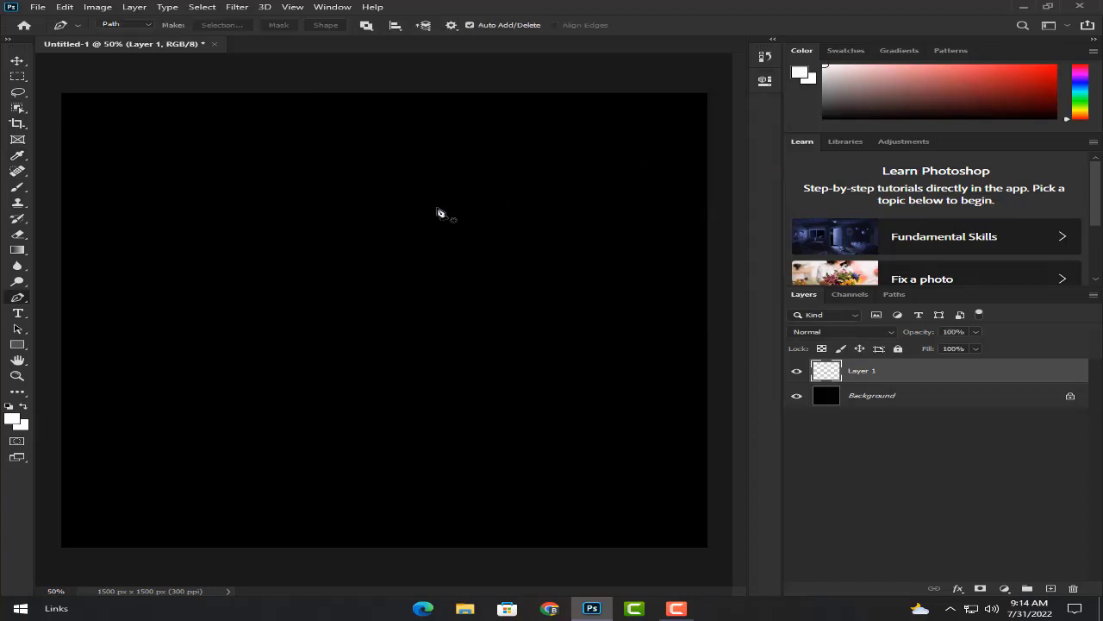
{"action": "left_click", "coordinate": [185, 335]}
{"action": "key", "text": "shift"}
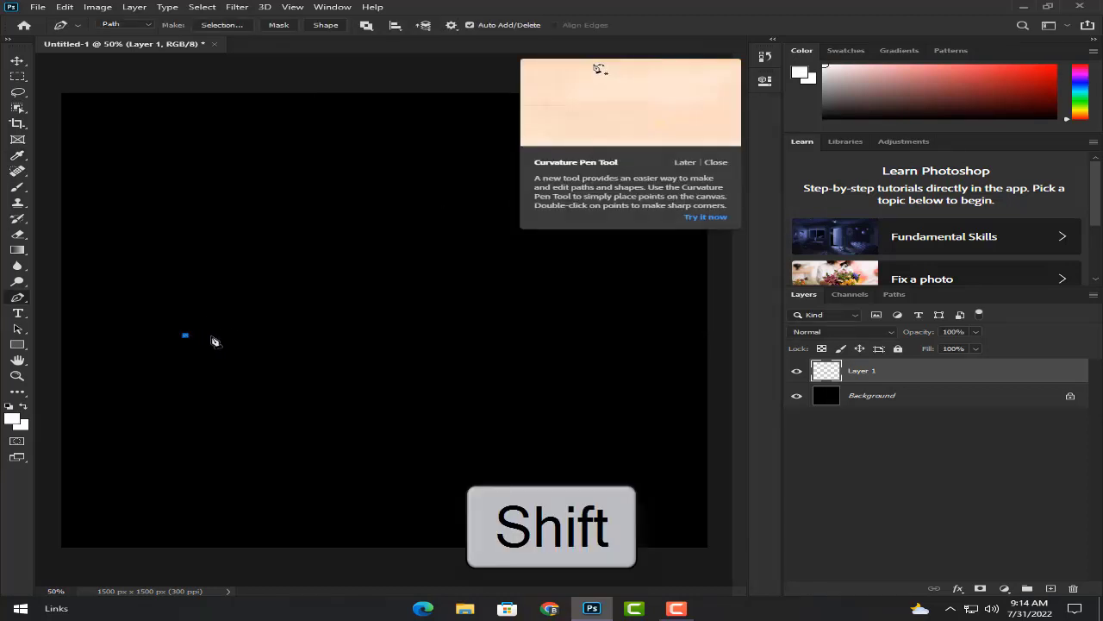
{"action": "left_click", "coordinate": [223, 335]}
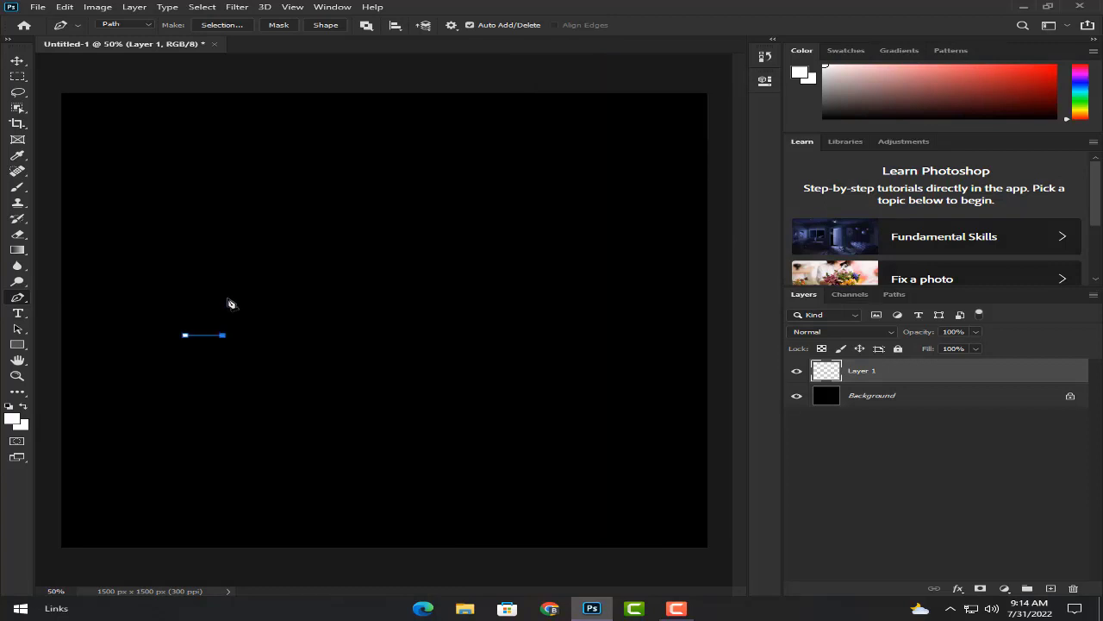
{"action": "left_click", "coordinate": [228, 207], "text": "shift"}
{"action": "left_click", "coordinate": [321, 208], "text": "shift"}
{"action": "left_click", "coordinate": [321, 166], "text": "shift"}
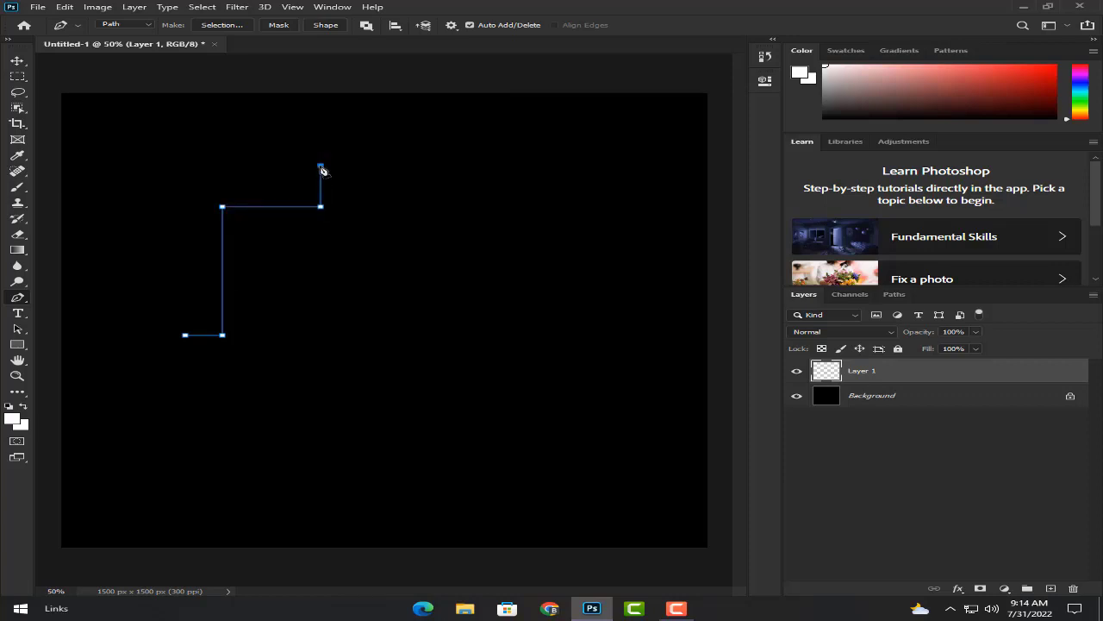
{"action": "left_click", "coordinate": [262, 166], "text": "shift"}
{"action": "left_click", "coordinate": [262, 334], "text": "shift"}
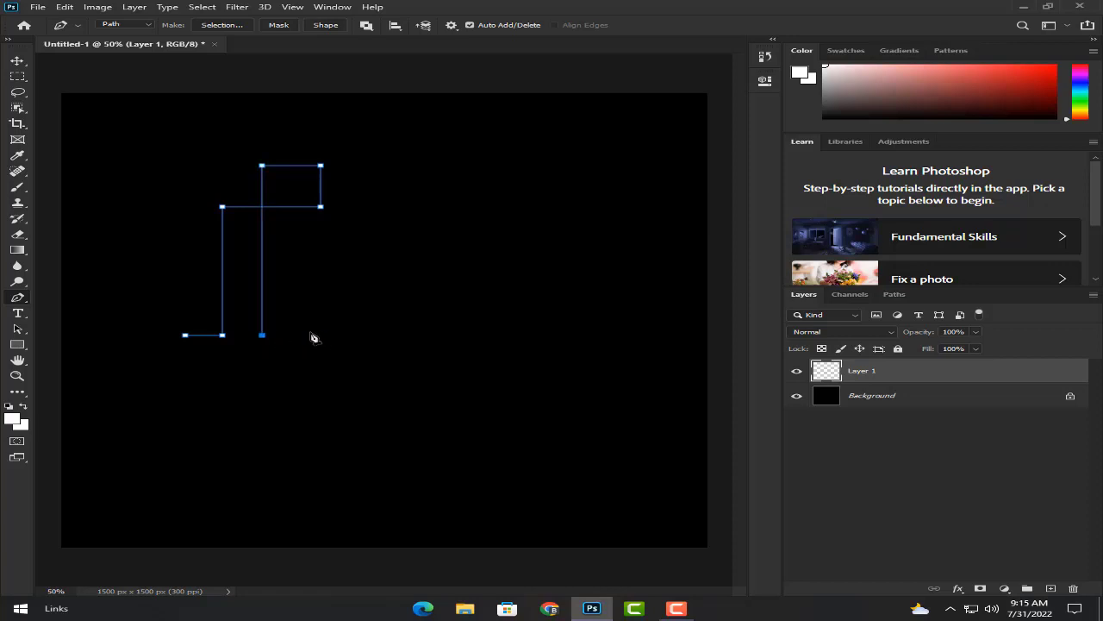
Continue the path with a lower middle building and a small slanted-roof house overlapping it, ending in a short ground line
{"action": "left_click", "coordinate": [314, 224], "text": "shift"}
{"action": "left_click", "coordinate": [380, 308], "text": "shift"}
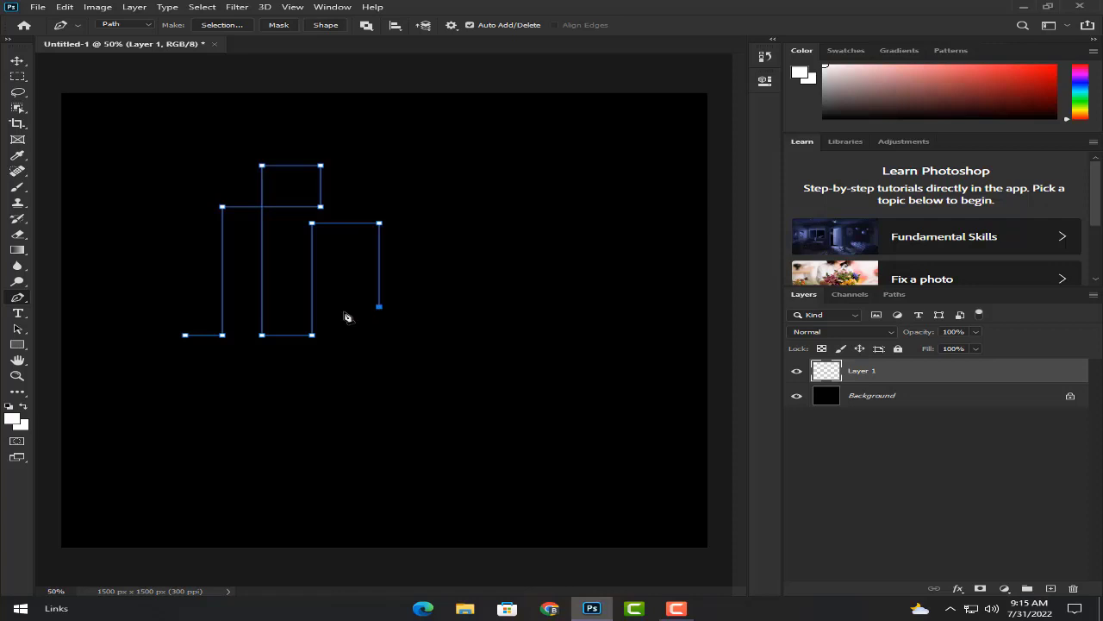
{"action": "left_click", "coordinate": [338, 308], "text": "shift"}
{"action": "left_click", "coordinate": [415, 287]}
{"action": "left_click", "coordinate": [416, 334]}
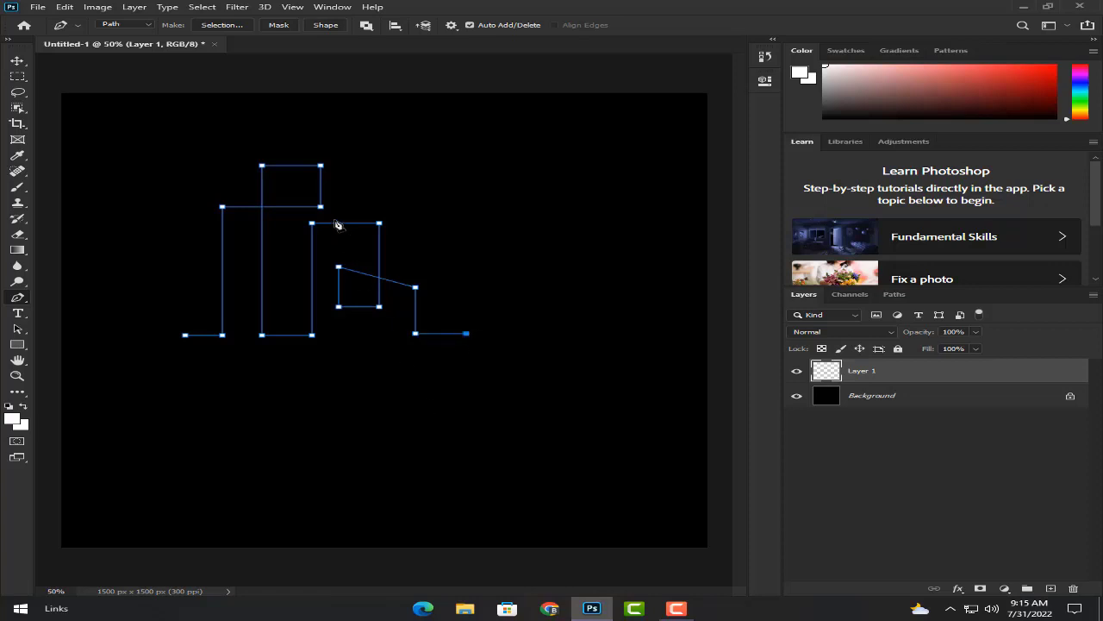
Stroke the skyline path using the Brush with Simulate Pressure on, and hide the path outline
{"action": "right_click", "coordinate": [281, 164]}
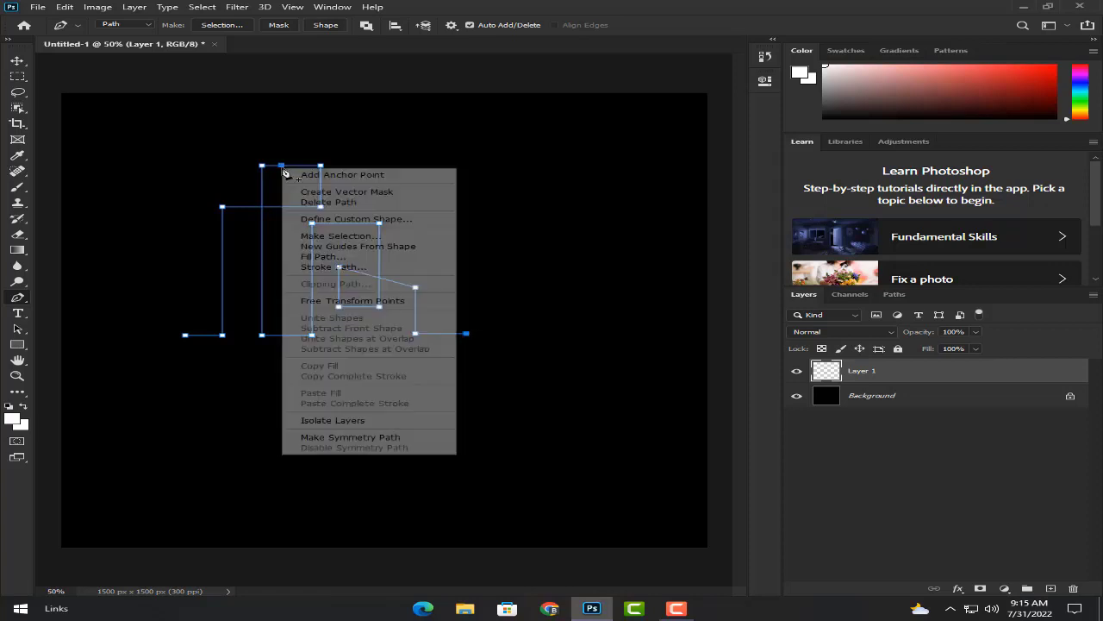
{"action": "left_click", "coordinate": [317, 269]}
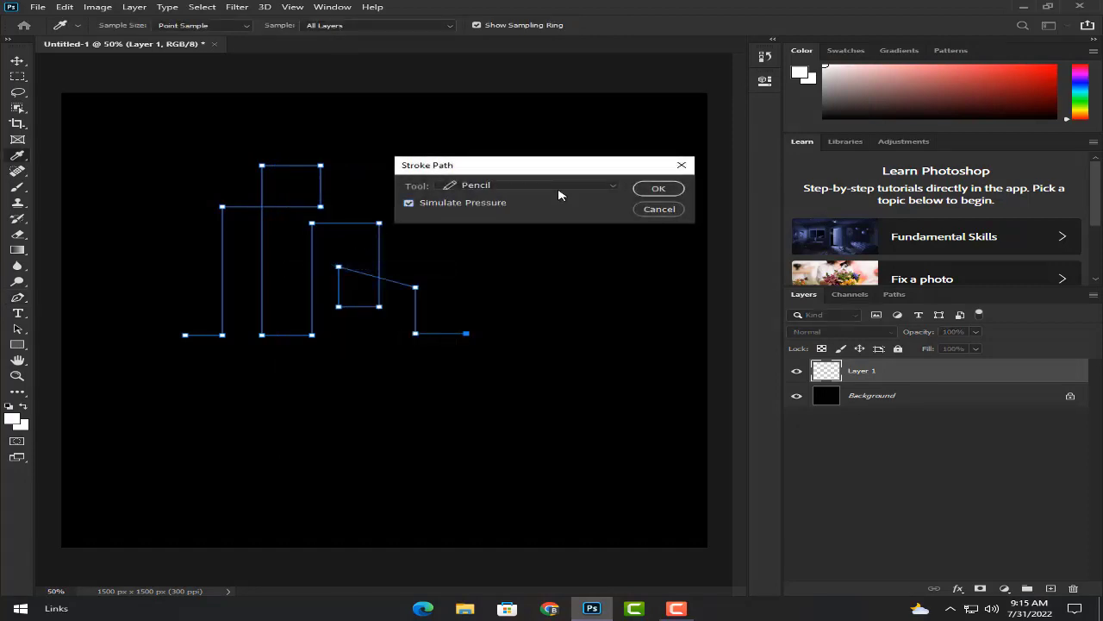
{"action": "left_click", "coordinate": [606, 192]}
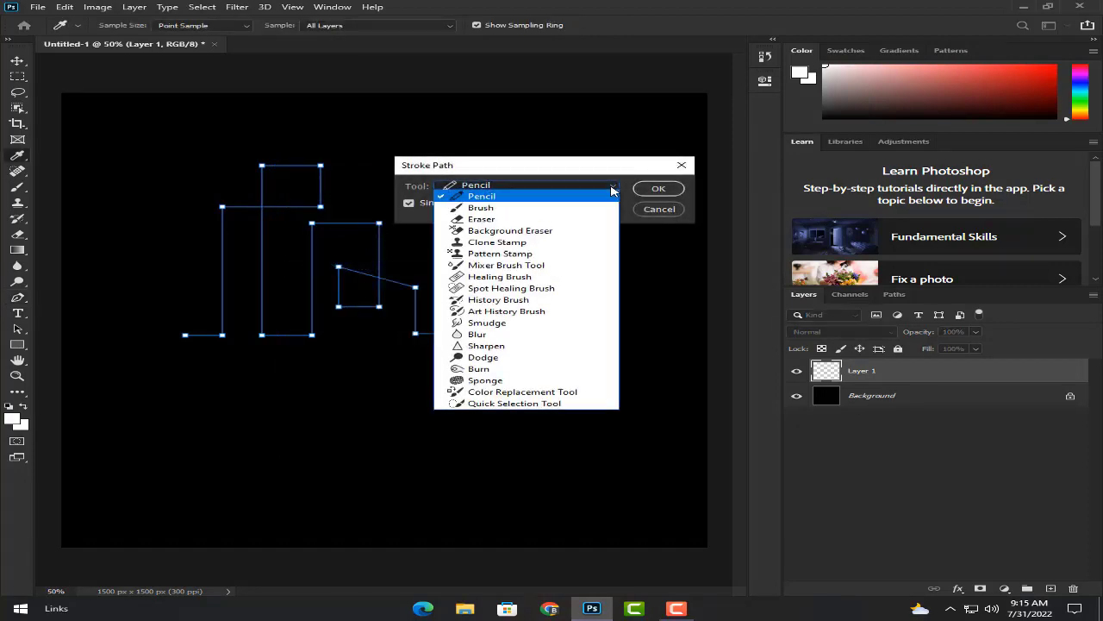
{"action": "left_click", "coordinate": [492, 213]}
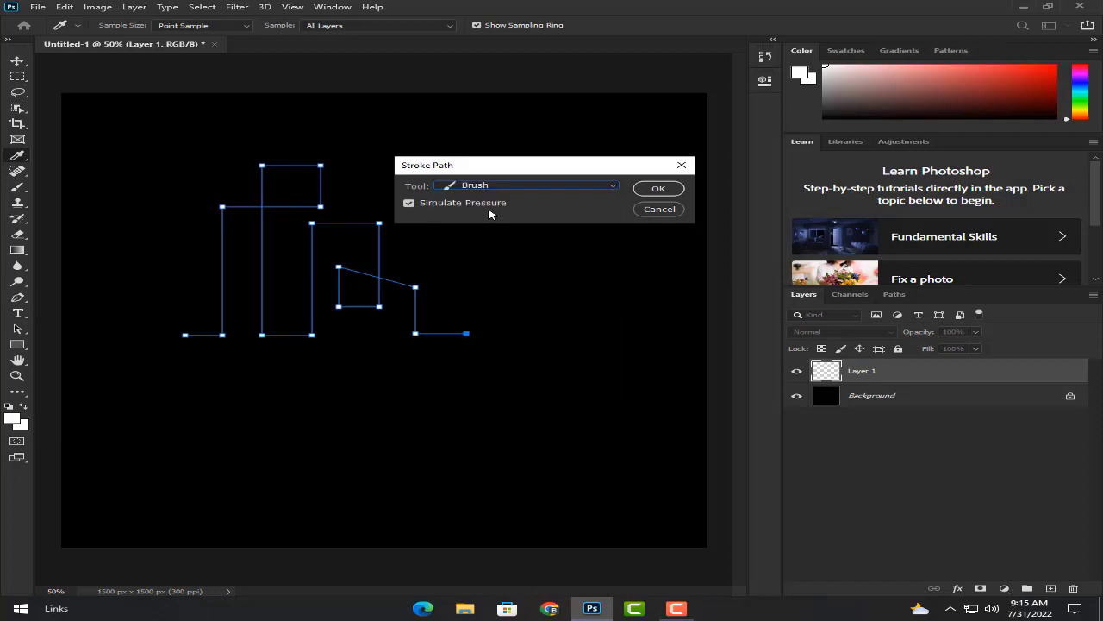
{"action": "left_click", "coordinate": [652, 188]}
{"action": "key", "text": "Return"}
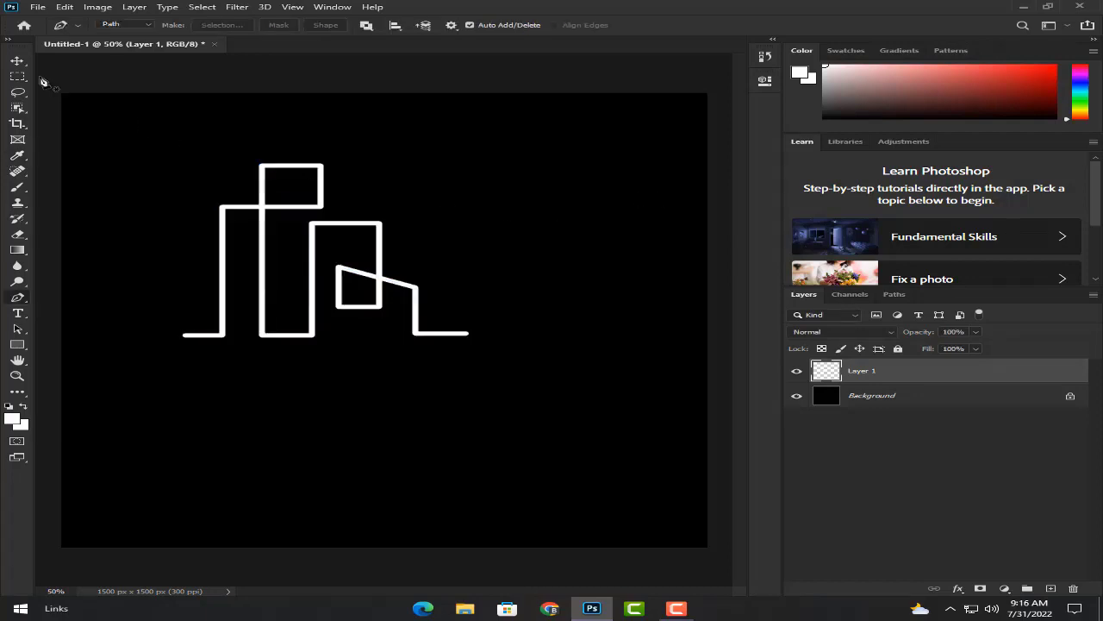
Enlarge the white skyline artwork with Free Transform and position it around the middle of the canvas
{"action": "left_click", "coordinate": [18, 61]}
{"action": "left_click_drag", "start_coordinate": [261, 205], "coordinate": [343, 249]}
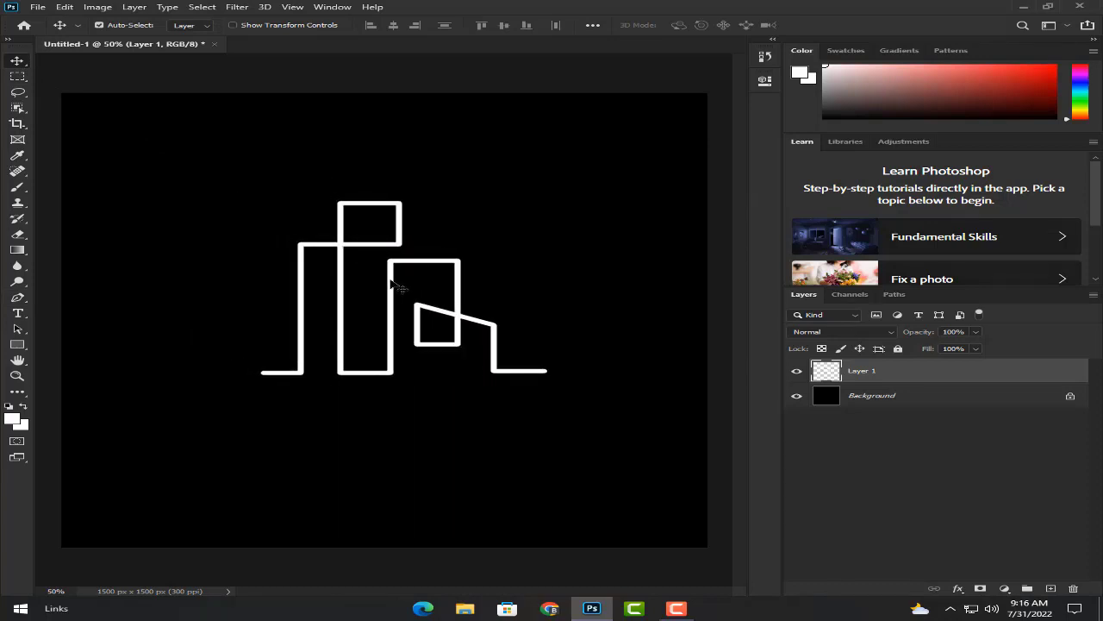
{"action": "key", "text": "ctrl"}
{"action": "key", "text": "ctrl+t"}
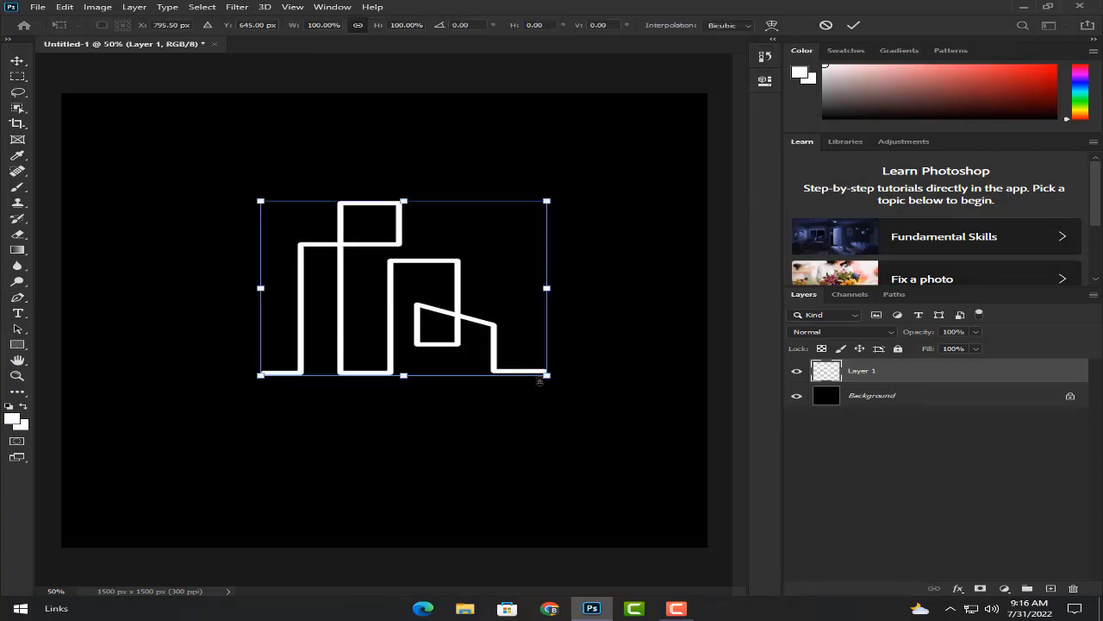
{"action": "mouse_move", "coordinate": [547, 379]}
{"action": "left_mouse_down"}
{"action": "mouse_move", "coordinate": [603, 402]}
{"action": "mouse_move", "coordinate": [628, 431]}
{"action": "left_mouse_up"}
{"action": "key", "text": "Return"}
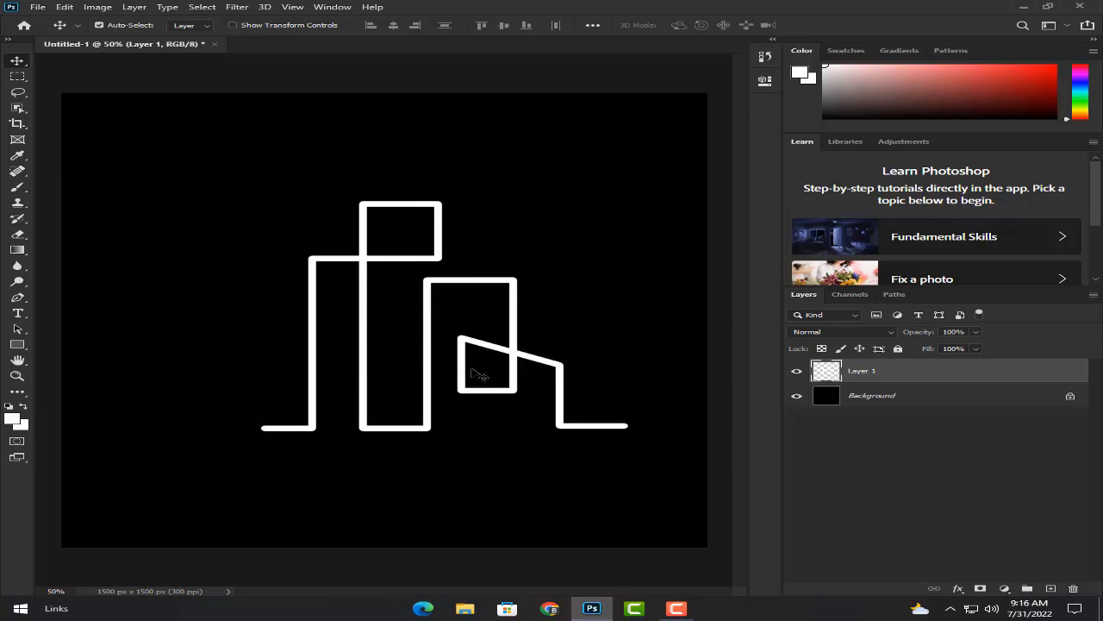
{"action": "left_click_drag", "start_coordinate": [466, 367], "coordinate": [398, 287]}
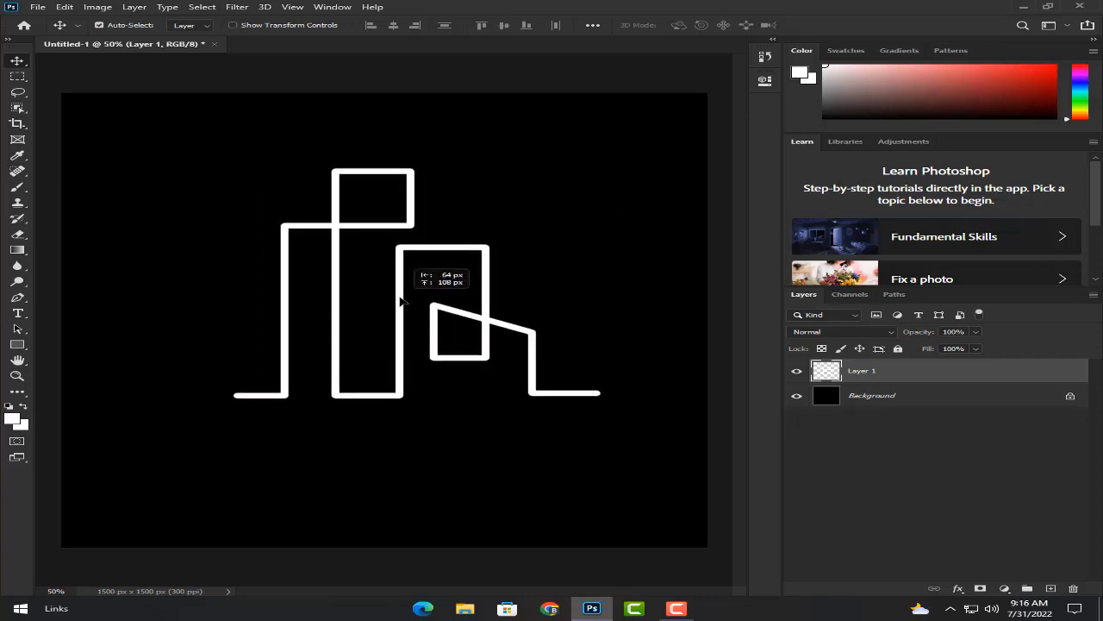
Open the Gradient Editor for the Gradient tool's current foreground-to-background gradient
{"action": "left_click", "coordinate": [13, 420]}
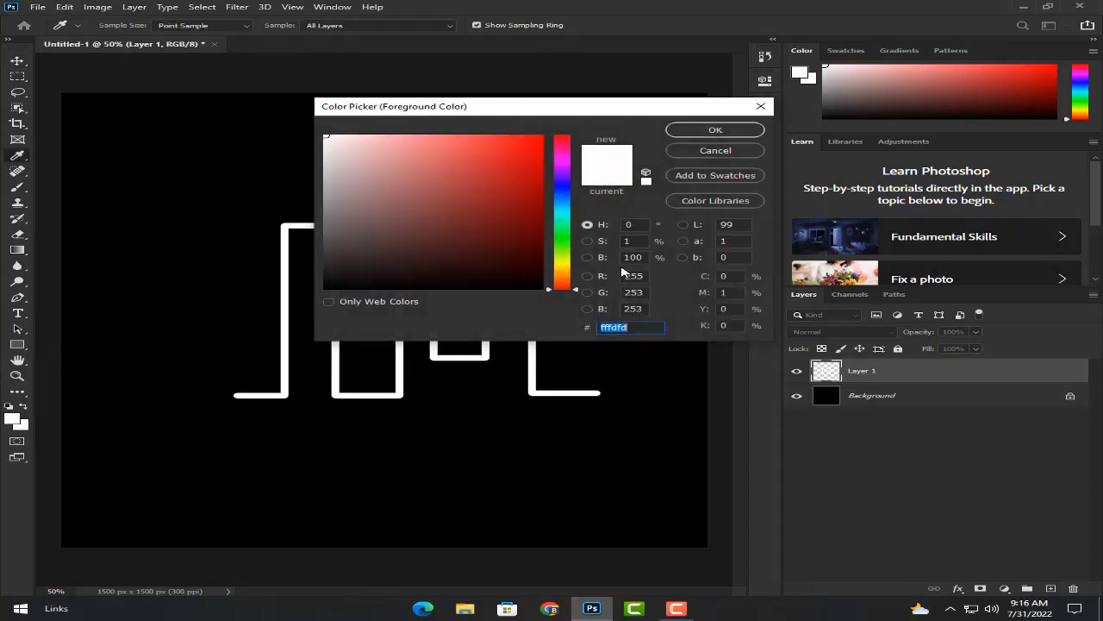
{"action": "left_click", "coordinate": [761, 107]}
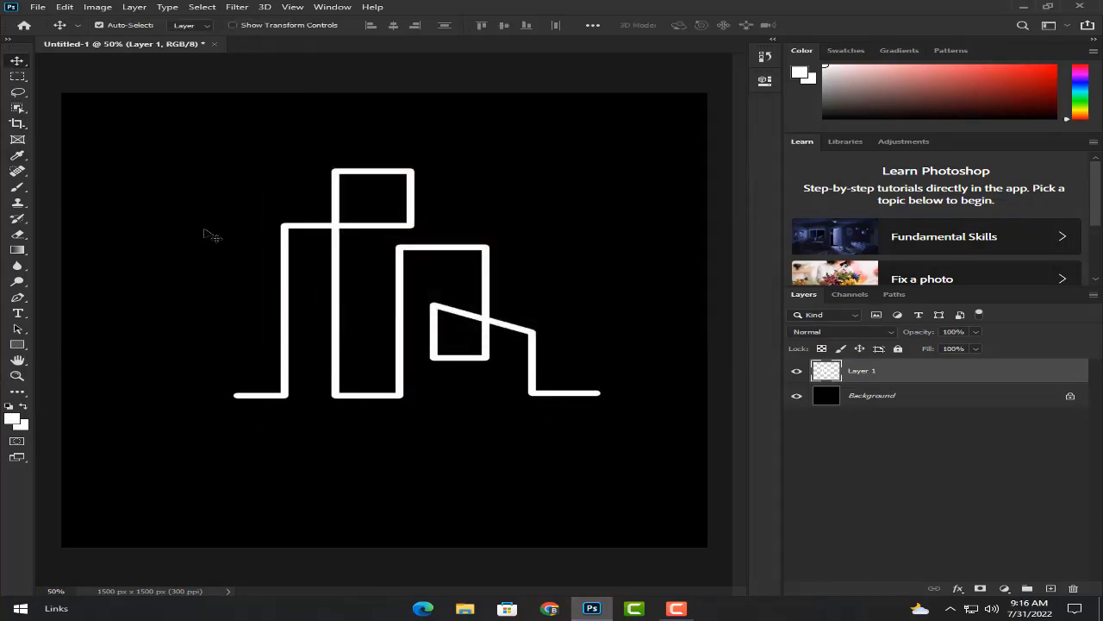
{"action": "left_click", "coordinate": [18, 250]}
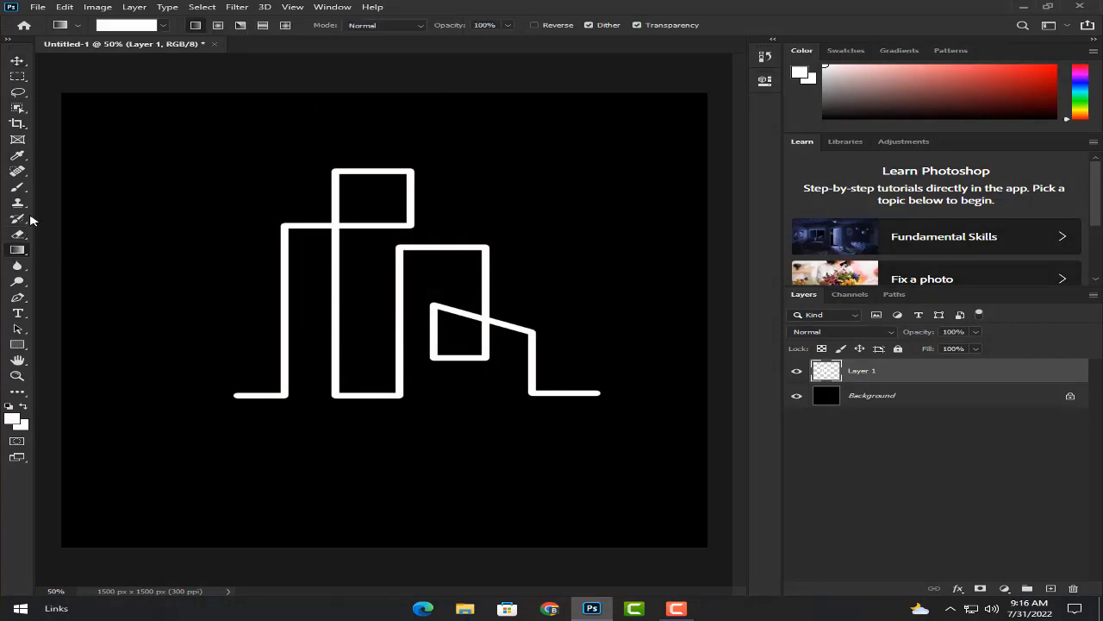
{"action": "left_click", "coordinate": [148, 26]}
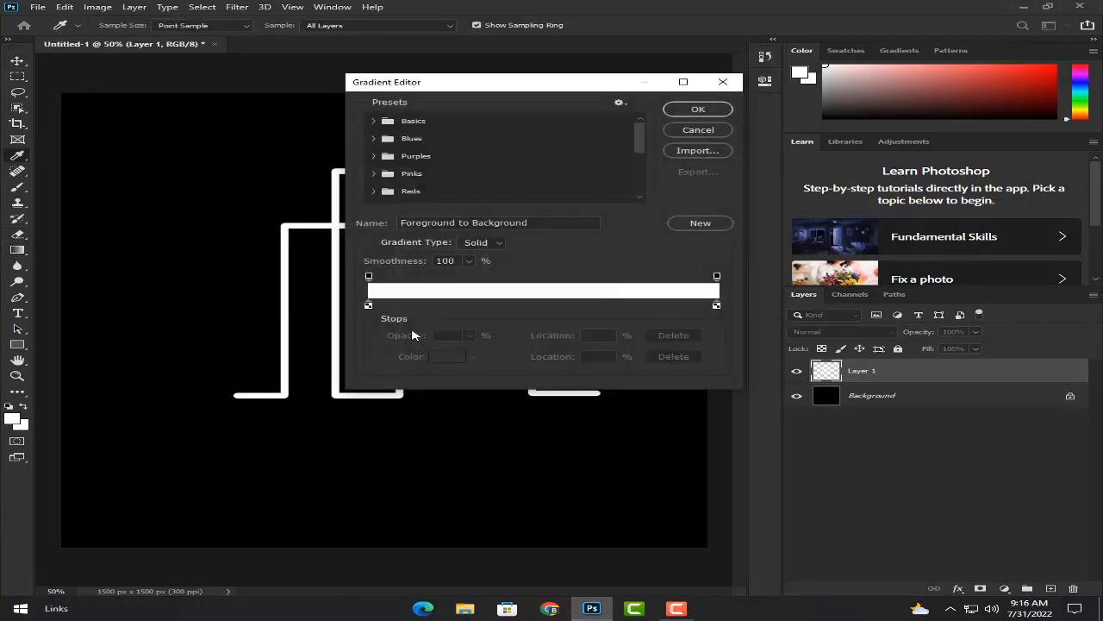
Set the gradient's starting color stop at location 0% to golden orange (c88d0f)
{"action": "left_click", "coordinate": [368, 305]}
{"action": "left_click", "coordinate": [442, 357]}
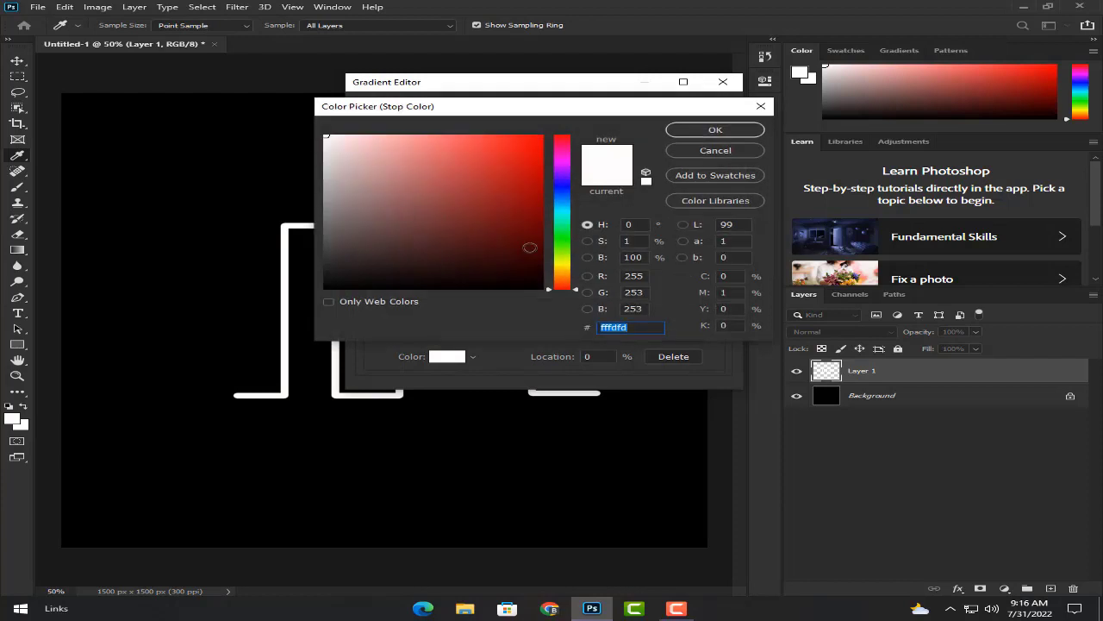
{"action": "left_click_drag", "start_coordinate": [560, 248], "coordinate": [561, 270]}
{"action": "mouse_move", "coordinate": [525, 199]}
{"action": "left_mouse_down"}
{"action": "mouse_move", "coordinate": [522, 231]}
{"action": "mouse_move", "coordinate": [513, 212]}
{"action": "left_mouse_up"}
{"action": "left_click_drag", "start_coordinate": [576, 270], "coordinate": [577, 263]}
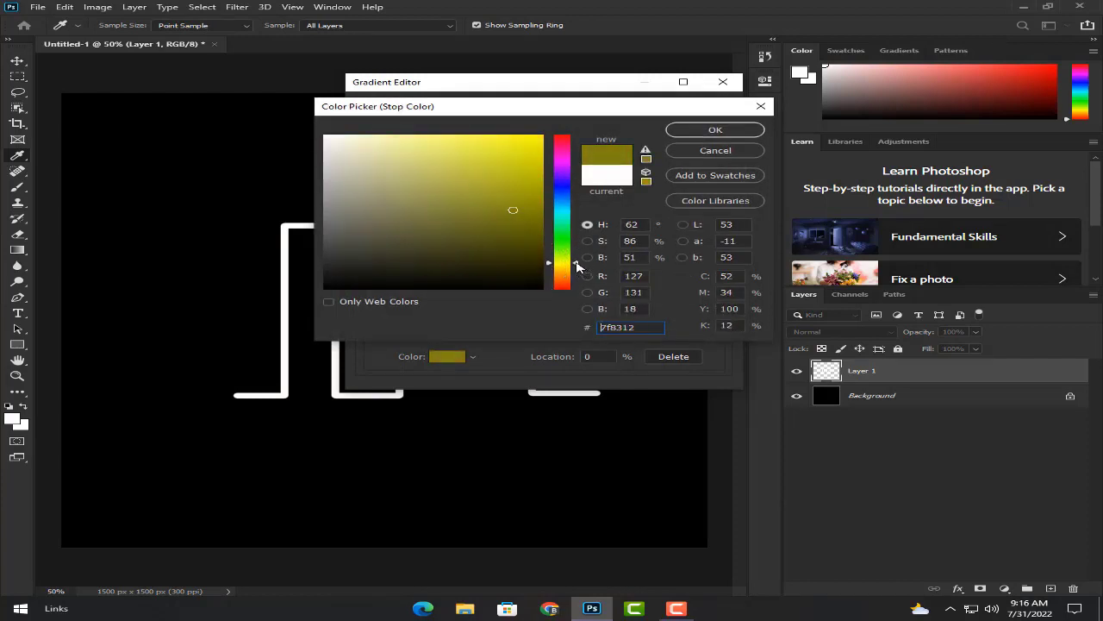
{"action": "mouse_move", "coordinate": [513, 207]}
{"action": "left_mouse_down"}
{"action": "mouse_move", "coordinate": [525, 147]}
{"action": "mouse_move", "coordinate": [530, 161]}
{"action": "left_mouse_up"}
{"action": "left_click_drag", "start_coordinate": [576, 263], "coordinate": [576, 272]}
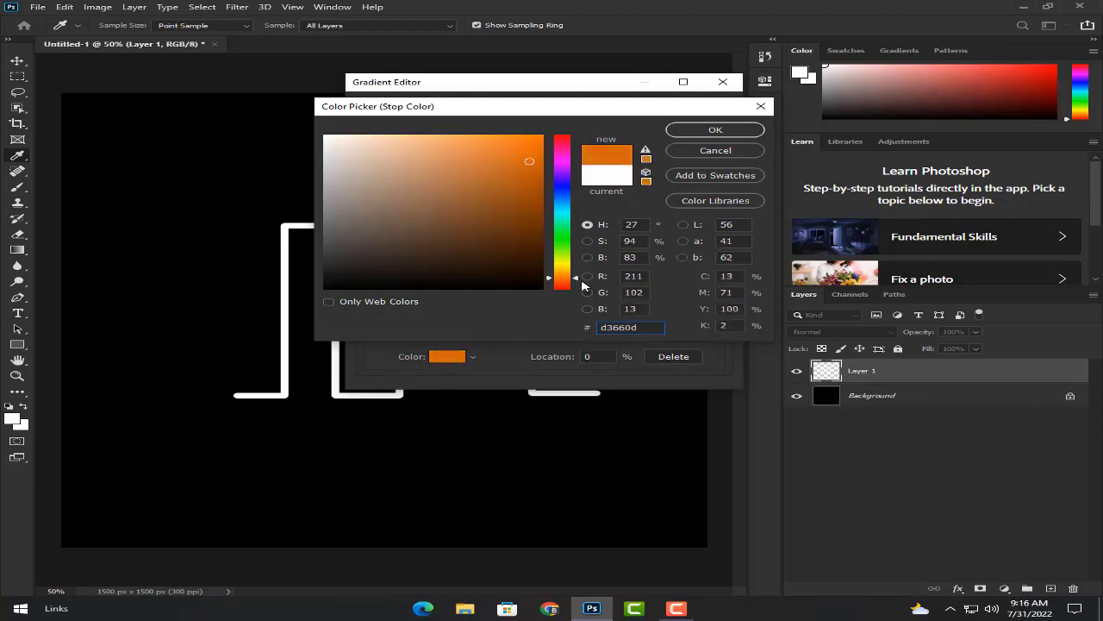
{"action": "left_click", "coordinate": [577, 277]}
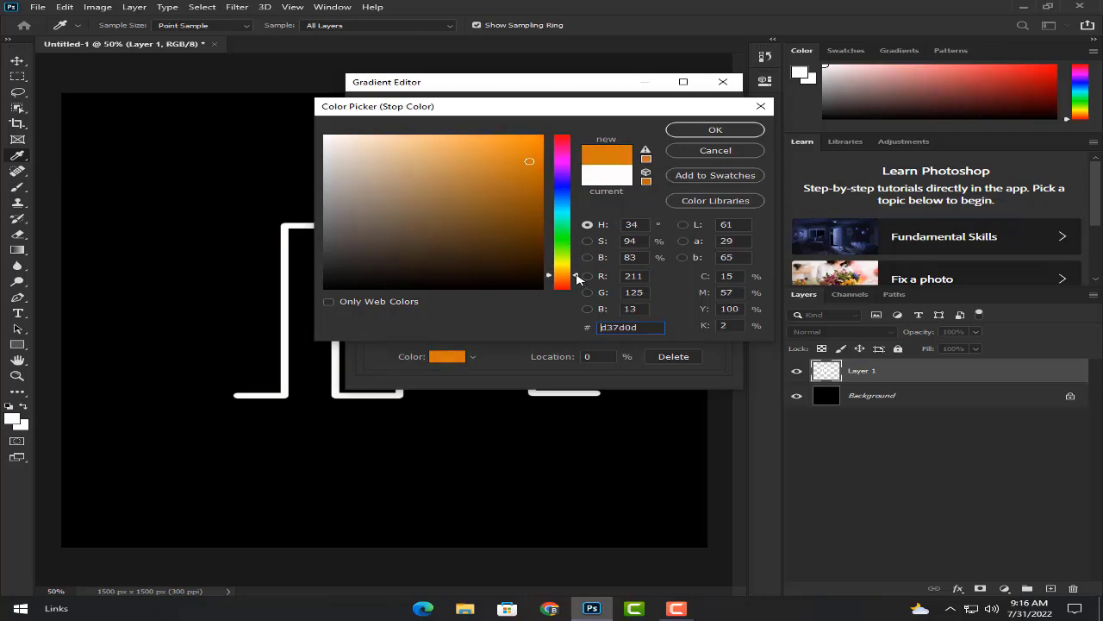
{"action": "left_click_drag", "start_coordinate": [576, 276], "coordinate": [576, 272]}
{"action": "left_click", "coordinate": [518, 176]}
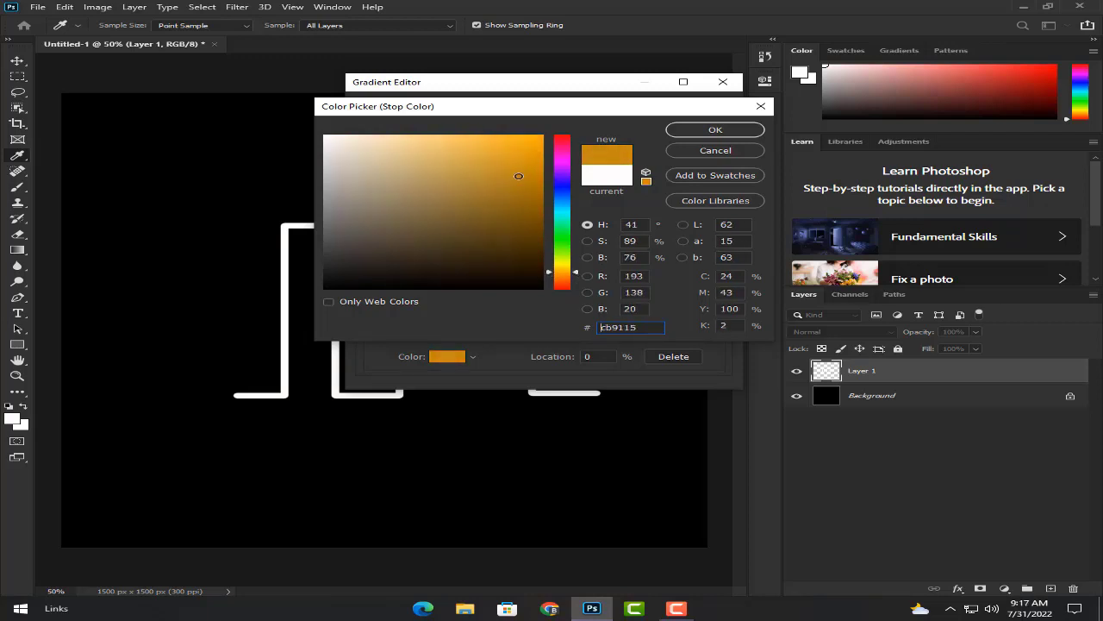
{"action": "left_click_drag", "start_coordinate": [518, 176], "coordinate": [526, 168]}
{"action": "left_click", "coordinate": [689, 130]}
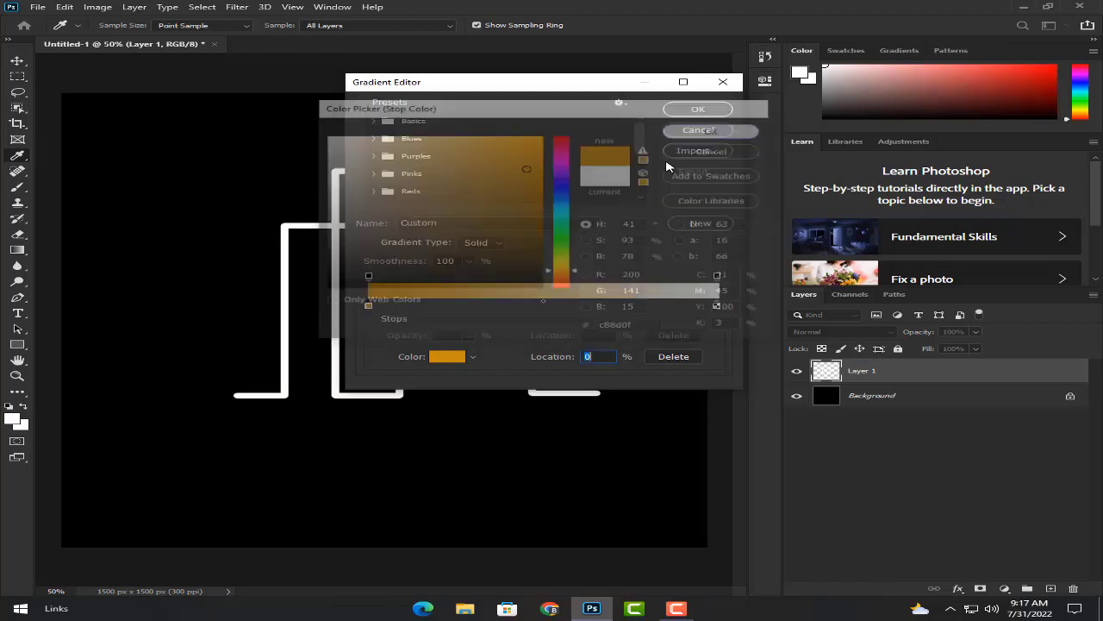
Set the gradient's end color stop at location 100% to dark golden brown (8f5903) and accept the edited gradient
{"action": "left_click", "coordinate": [716, 306]}
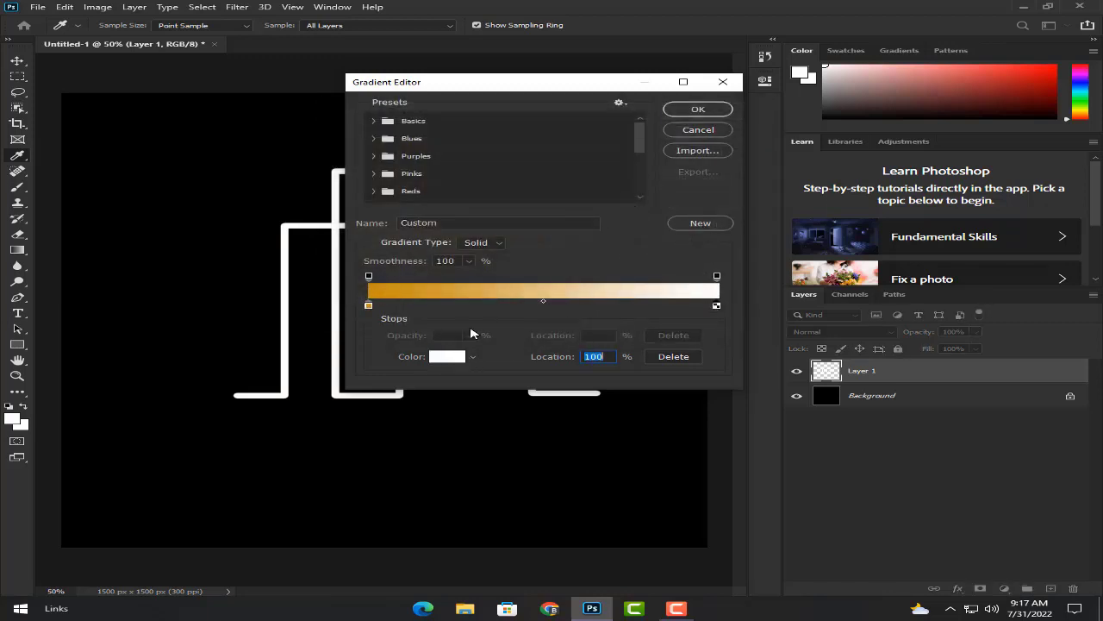
{"action": "left_click", "coordinate": [447, 356]}
{"action": "left_click_drag", "start_coordinate": [577, 293], "coordinate": [576, 274]}
{"action": "left_click", "coordinate": [522, 215]}
{"action": "mouse_move", "coordinate": [522, 216]}
{"action": "left_mouse_down"}
{"action": "mouse_move", "coordinate": [536, 194]}
{"action": "mouse_move", "coordinate": [539, 203]}
{"action": "left_mouse_up"}
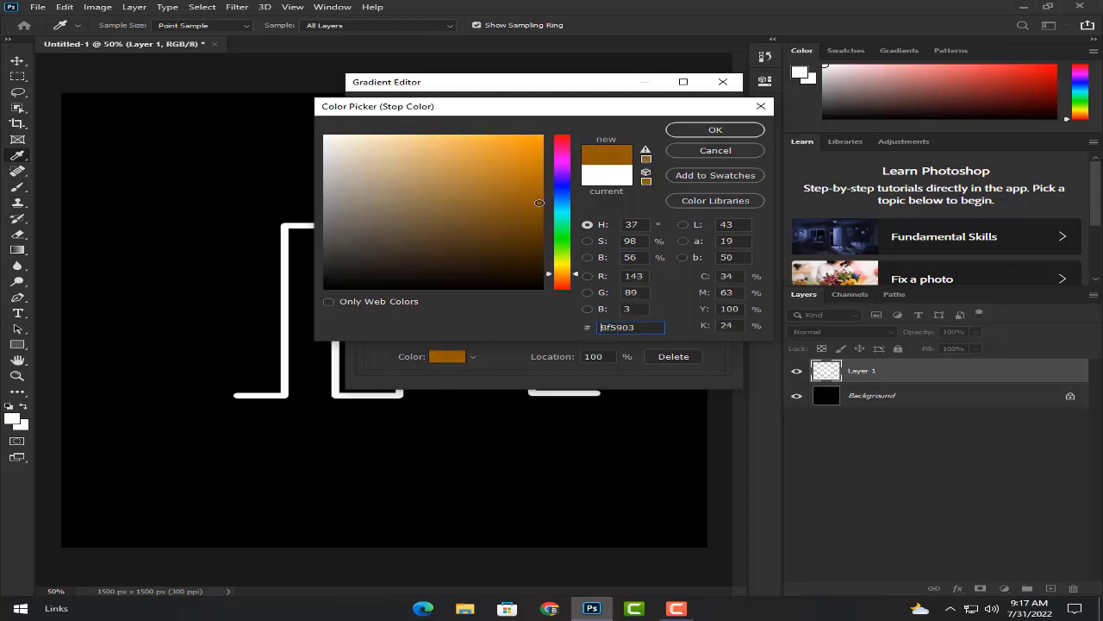
{"action": "left_click", "coordinate": [677, 131]}
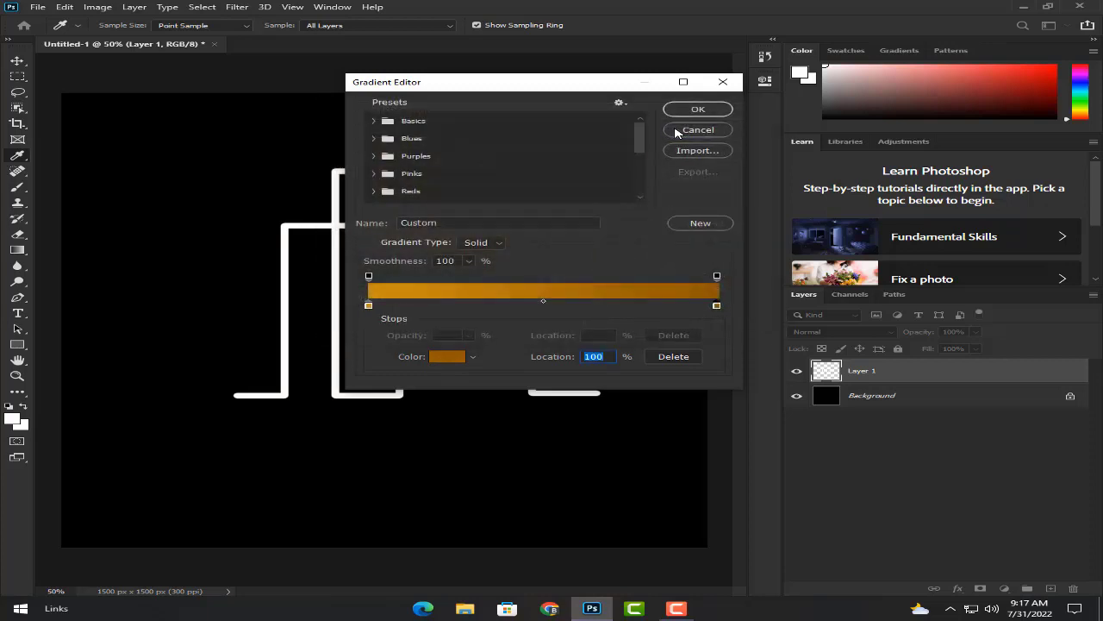
{"action": "left_click", "coordinate": [697, 110]}
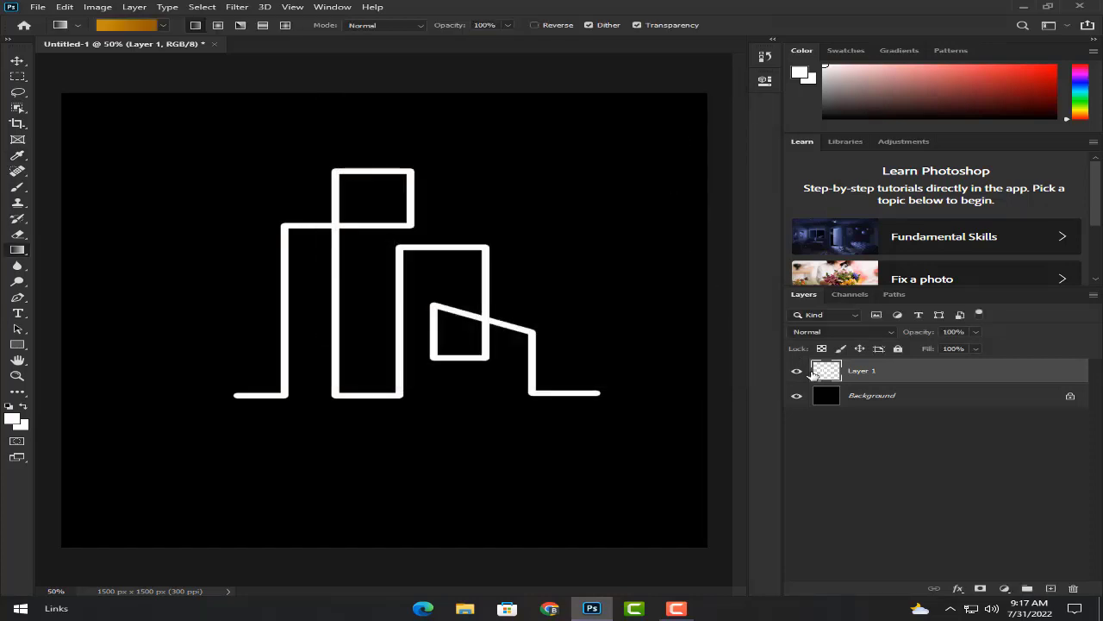
Load the Layer 1 skyline as a selection, fill it with the golden linear gradient running from bottom to top, and deselect
{"action": "left_click", "coordinate": [819, 372], "text": "ctrl"}
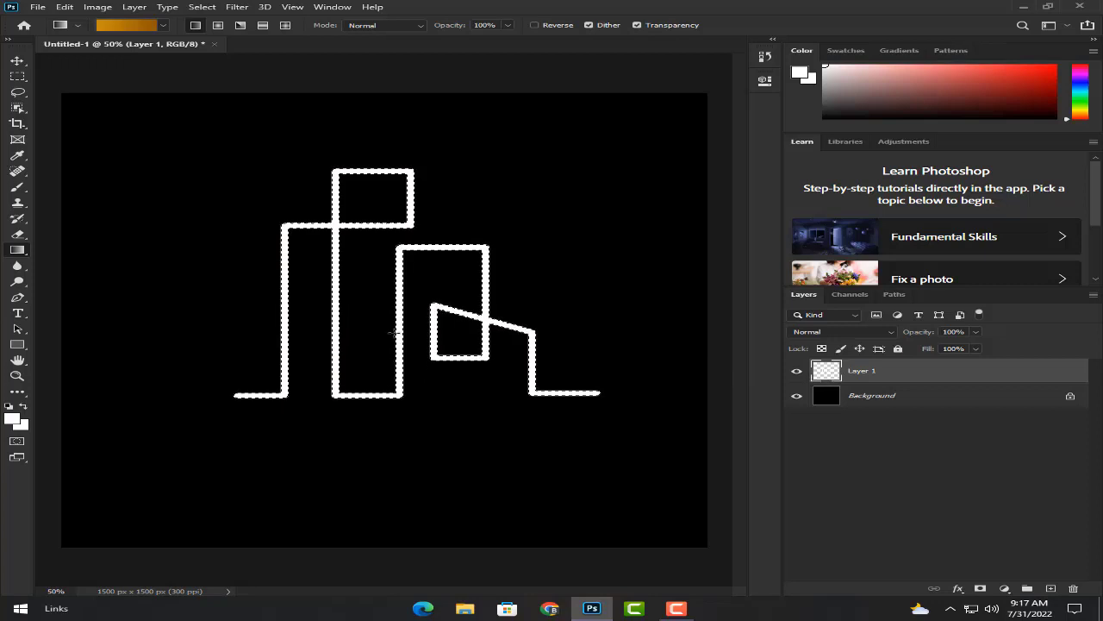
{"action": "left_click_drag", "start_coordinate": [328, 315], "coordinate": [382, 312]}
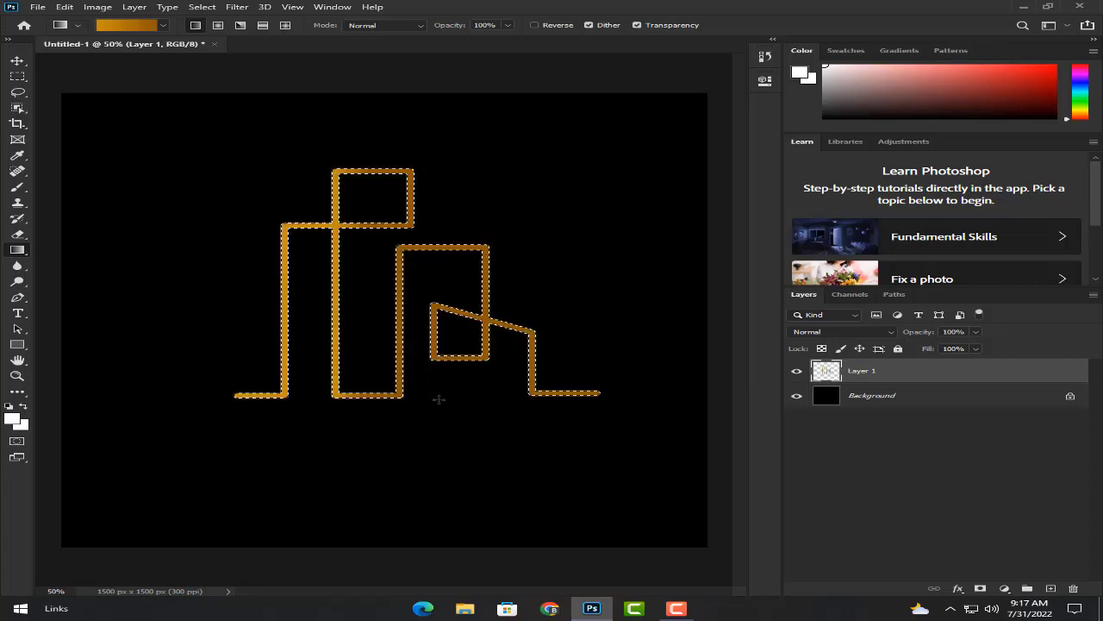
{"action": "left_click_drag", "start_coordinate": [419, 401], "coordinate": [419, 269]}
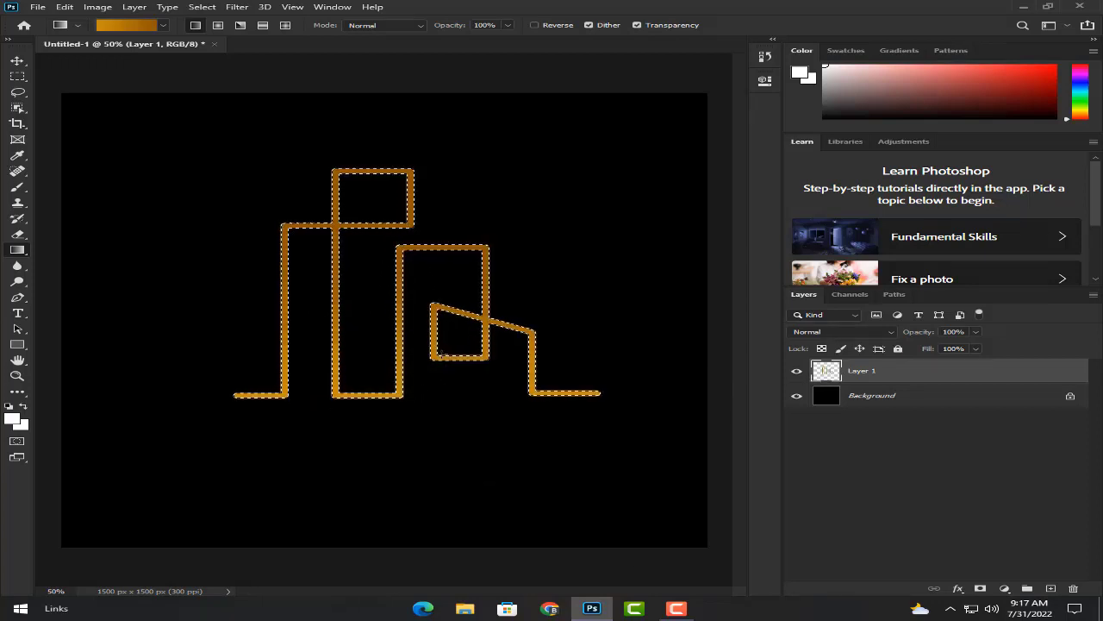
{"action": "key", "text": "ctrl+d"}
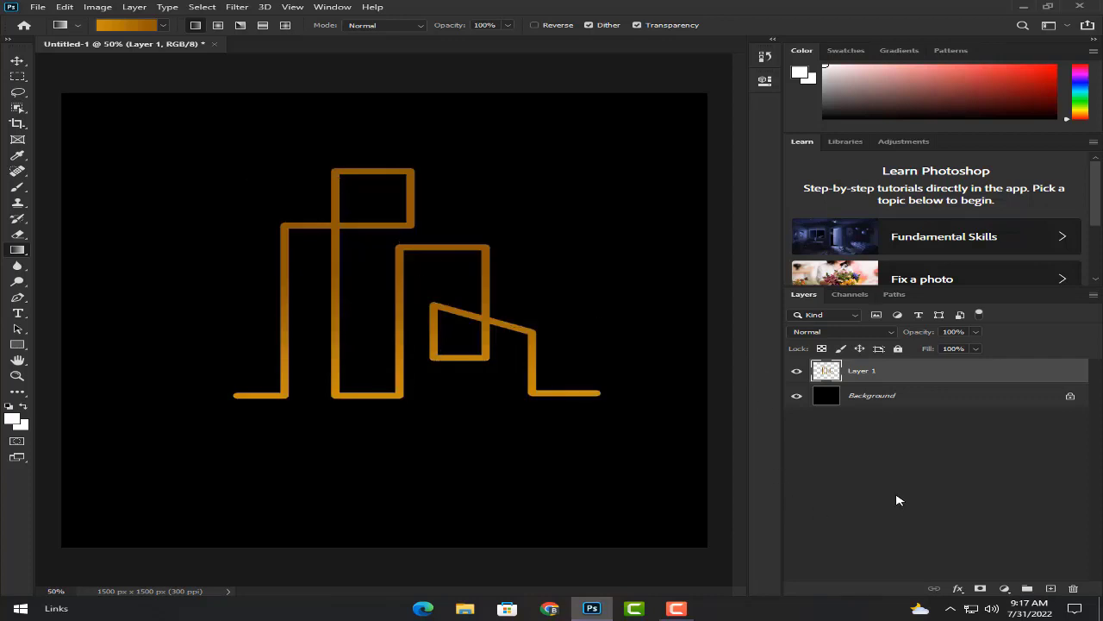
Add the text COMPANY NAME in white 14 pt Myriad Pro on a new layer below the skyline
{"action": "left_click", "coordinate": [1050, 589]}
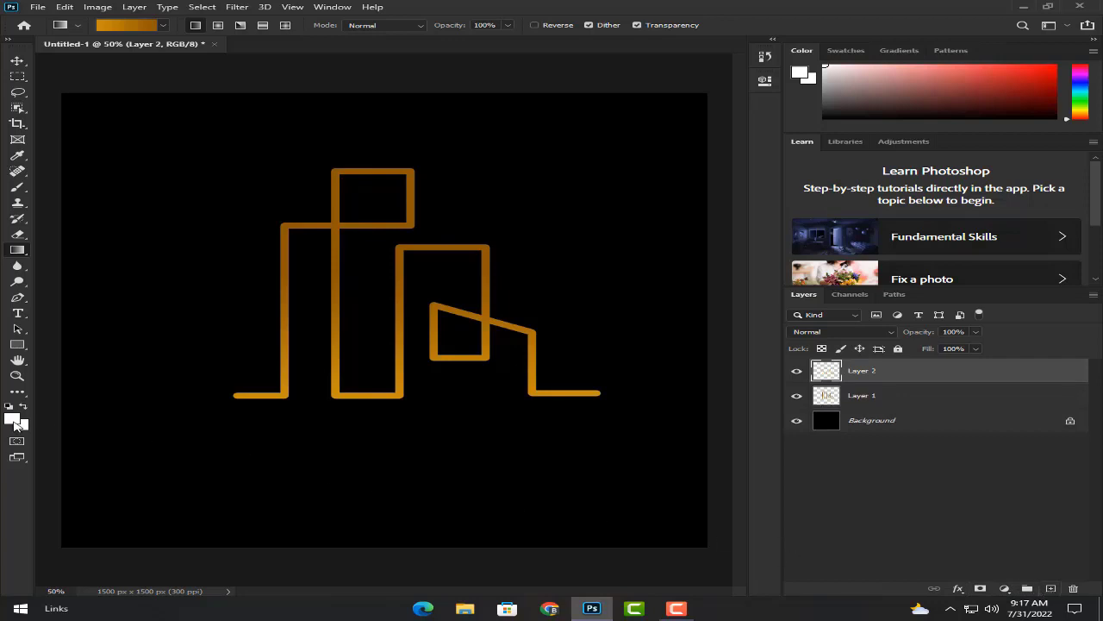
{"action": "left_click_drag", "start_coordinate": [17, 313], "coordinate": [45, 313]}
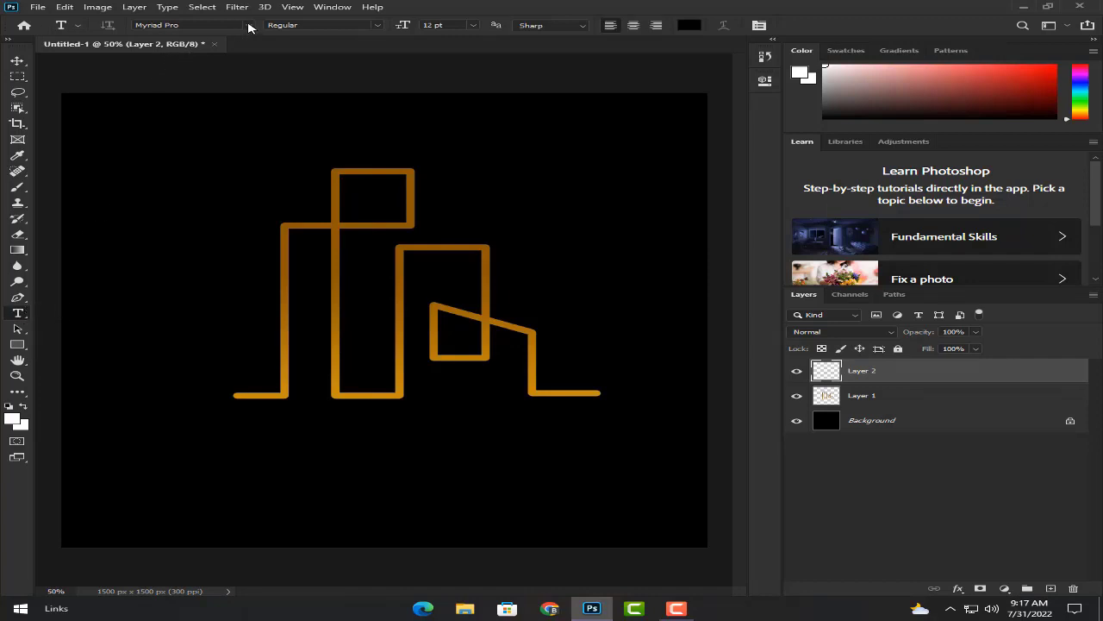
{"action": "left_click", "coordinate": [472, 25]}
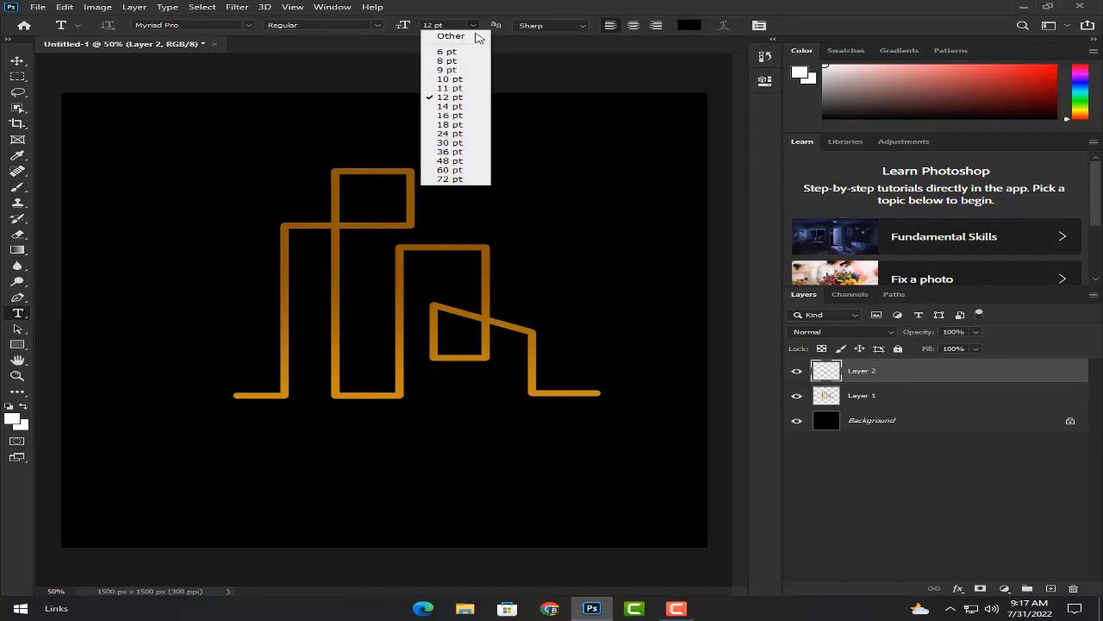
{"action": "left_click", "coordinate": [457, 106]}
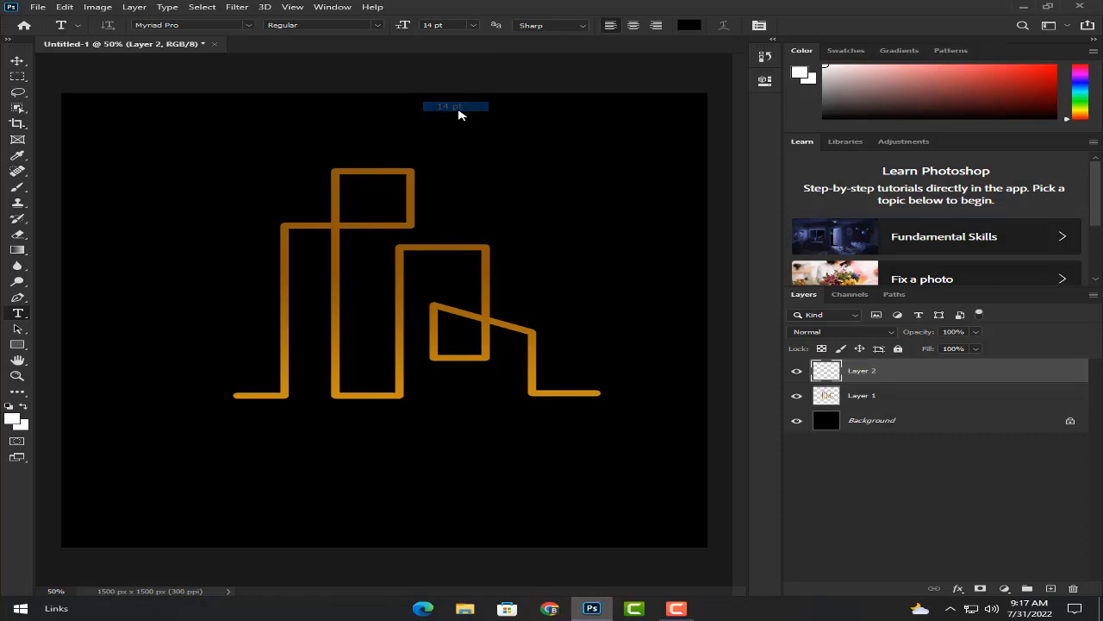
{"action": "left_click", "coordinate": [322, 477]}
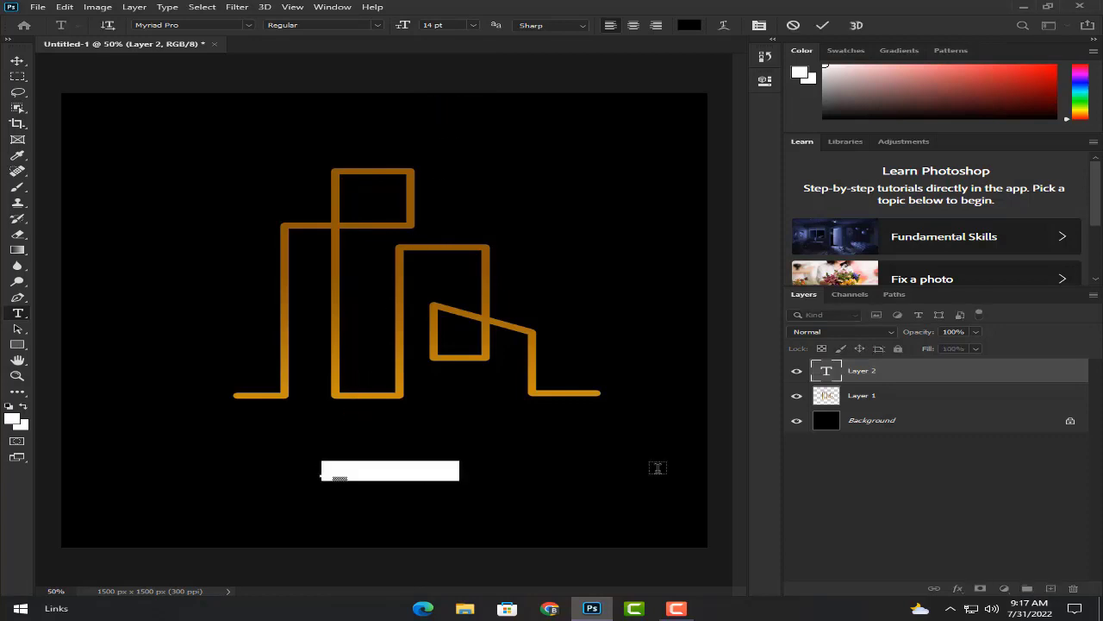
{"action": "key", "text": "BackSpace"}
{"action": "type", "text": ".COM"}
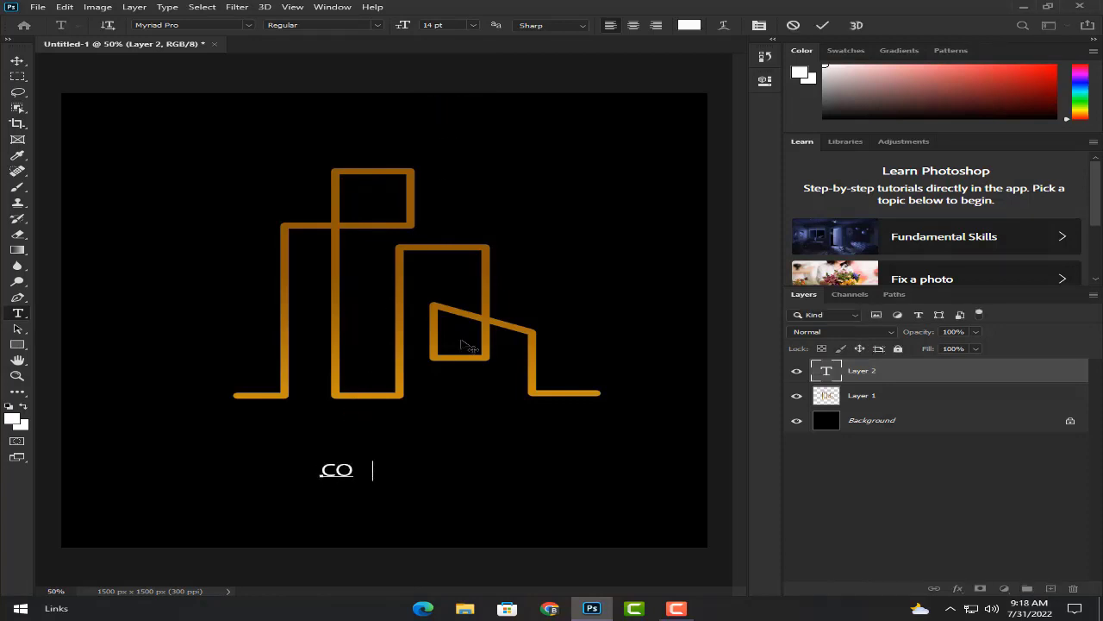
{"action": "type", "text": "PAN "}
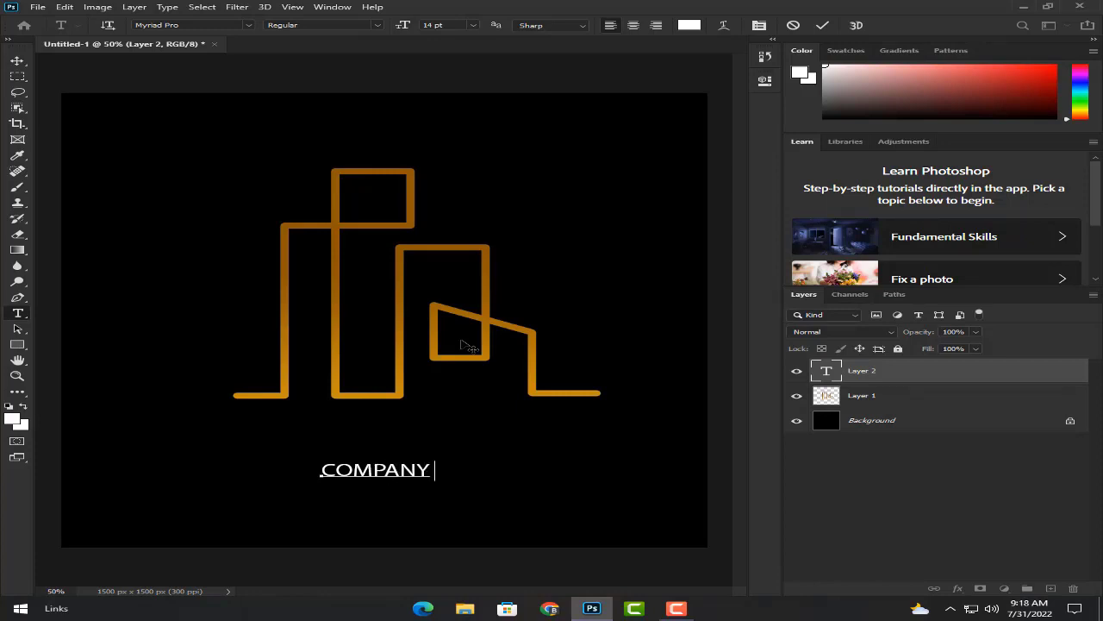
{"action": "type", "text": "NAME"}
{"action": "left_click", "coordinate": [17, 62]}
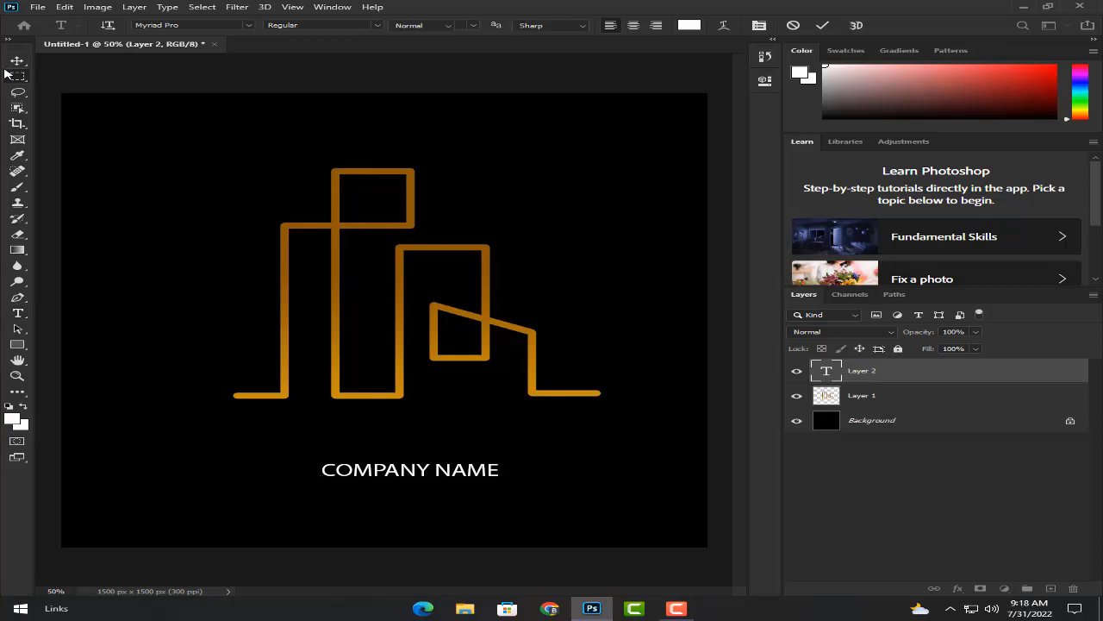
Scale the COMPANY NAME text to about 205% and move it up directly beneath the skyline
{"action": "key", "text": "ctrl+t"}
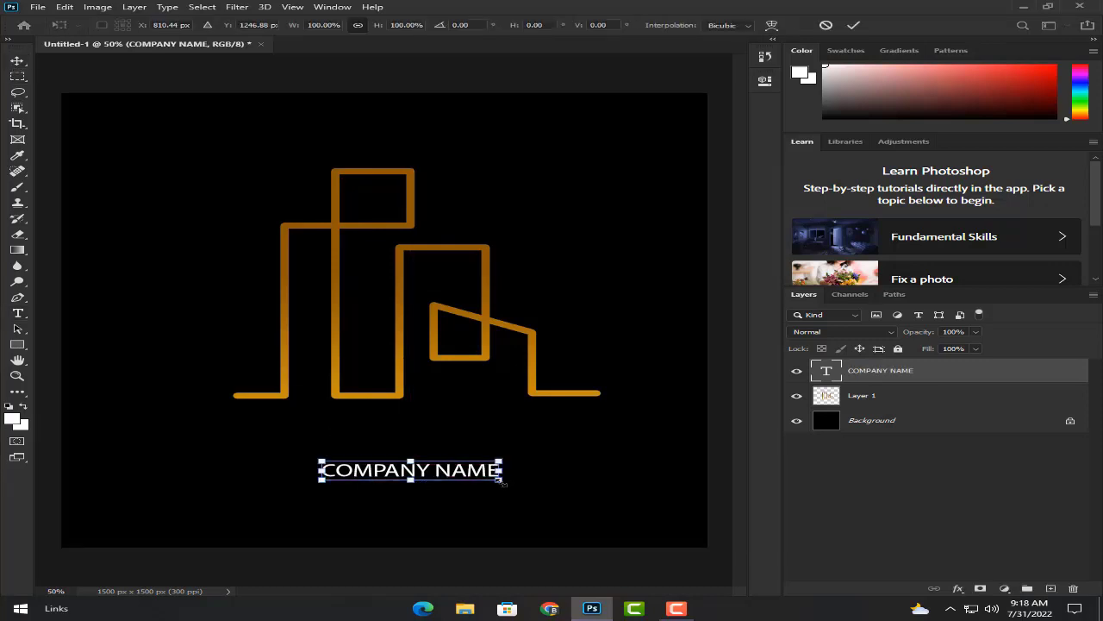
{"action": "left_click_drag", "start_coordinate": [502, 482], "coordinate": [591, 510]}
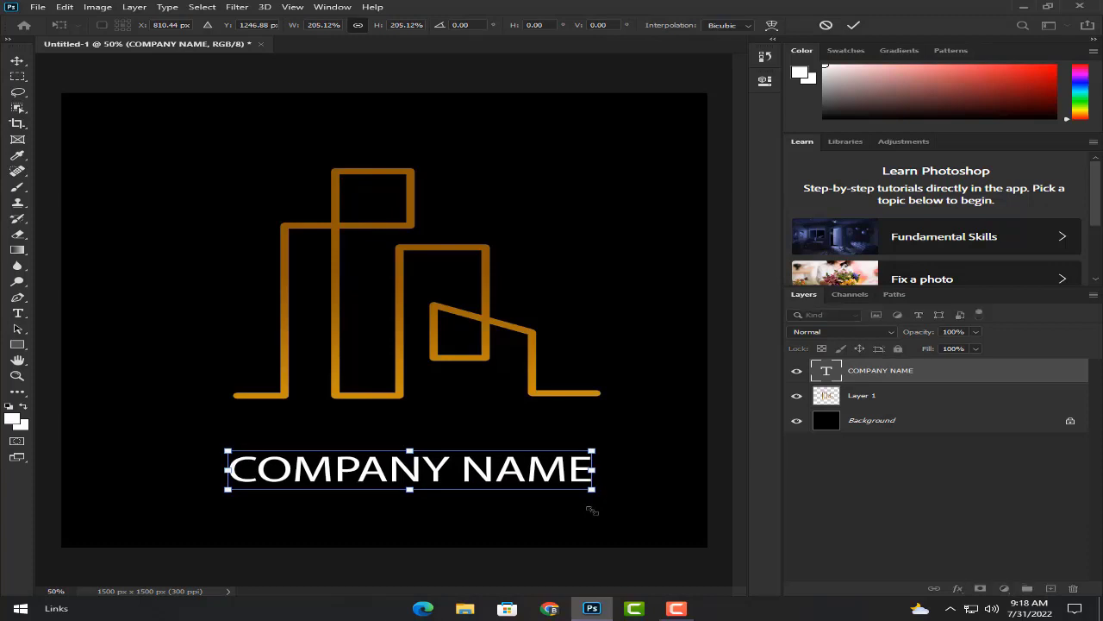
{"action": "key", "text": "Return"}
{"action": "left_click_drag", "start_coordinate": [483, 479], "coordinate": [472, 465]}
{"action": "left_click_drag", "start_coordinate": [468, 447], "coordinate": [483, 446]}
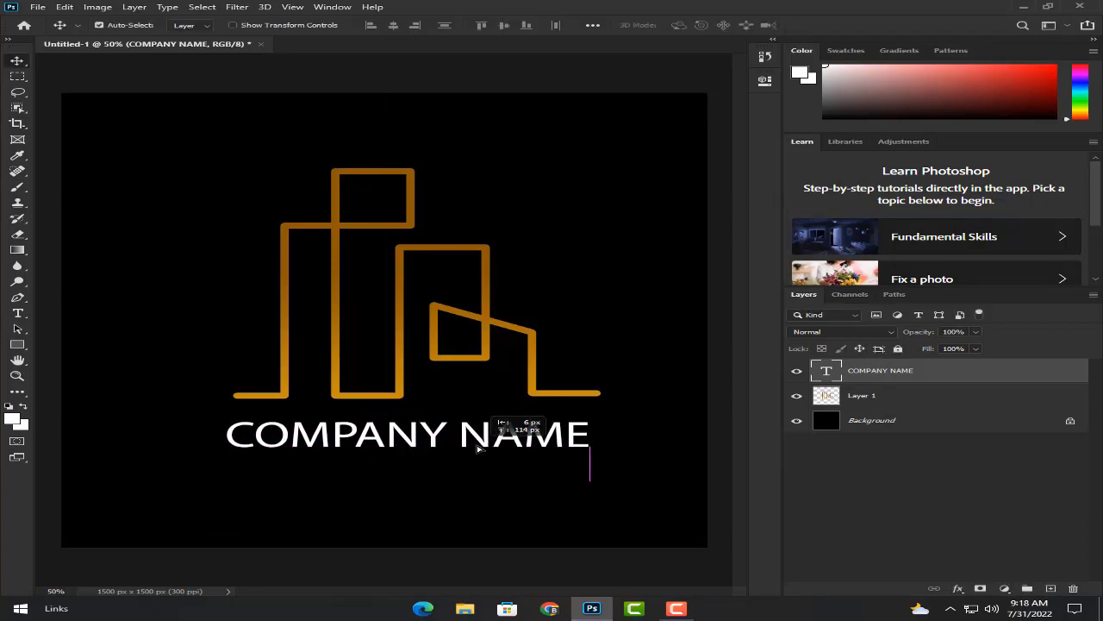
Add a second white 14 pt text line reading YOUR TAGLINE below the company name
{"action": "left_click", "coordinate": [17, 313]}
{"action": "left_click", "coordinate": [309, 484]}
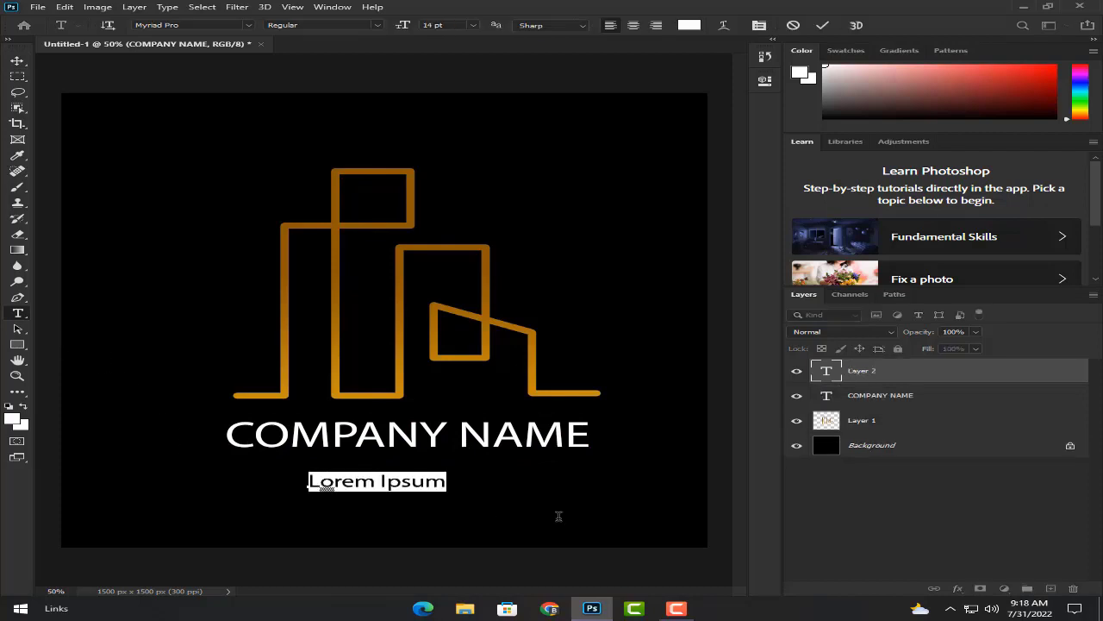
{"action": "type", "text": "YU"}
{"action": "key", "text": "BackSpace"}
{"action": "type", "text": "O"}
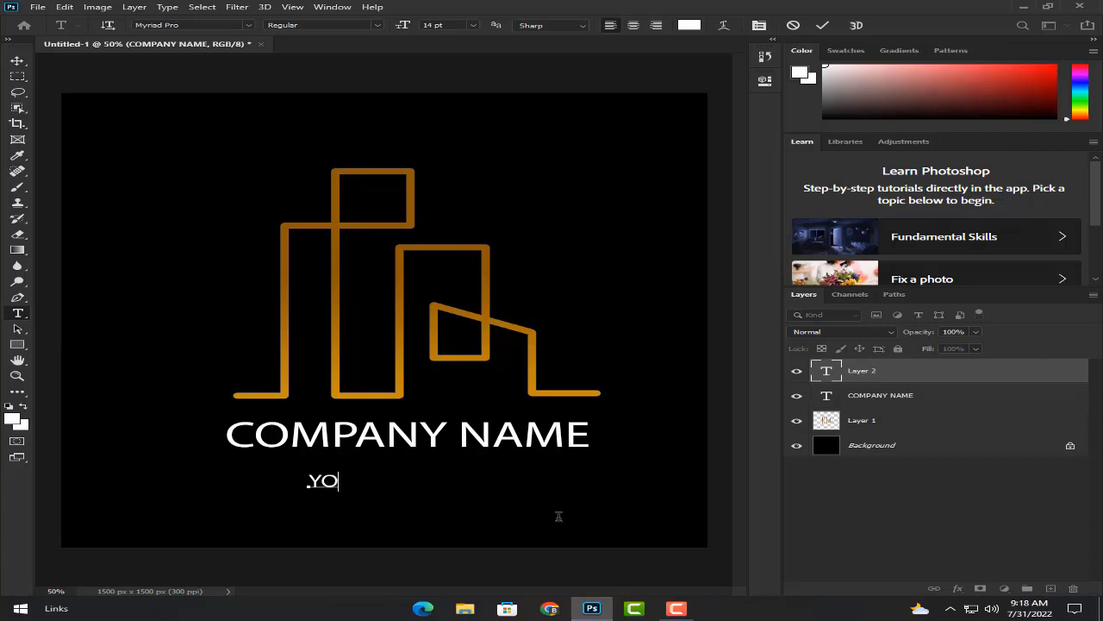
{"action": "type", "text": "UR TAG"}
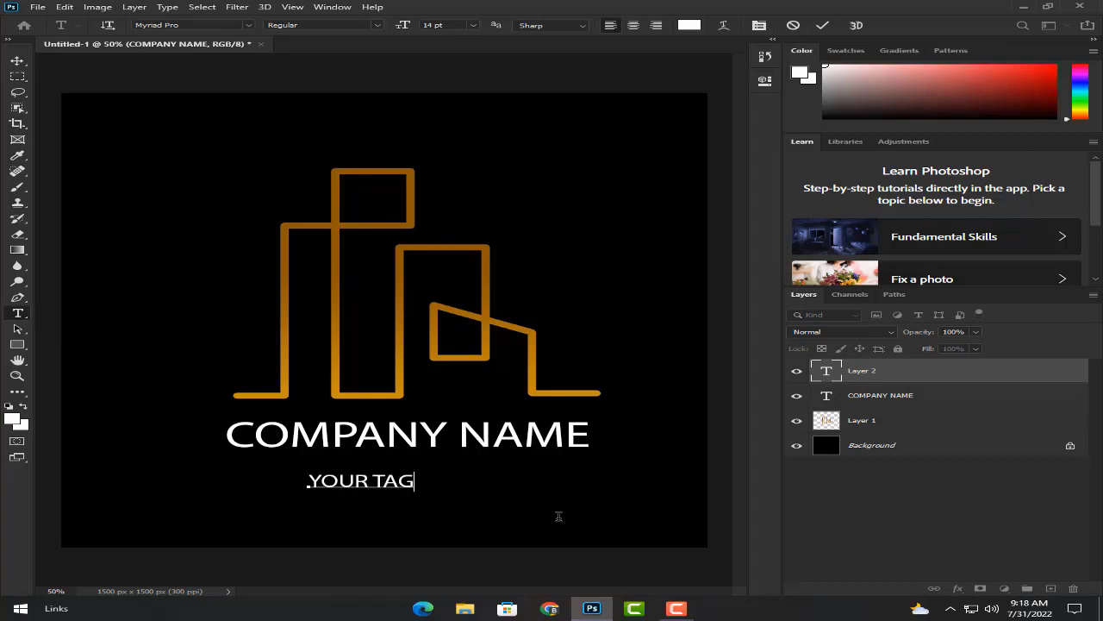
{"action": "type", "text": "LINE"}
{"action": "left_click", "coordinate": [17, 61]}
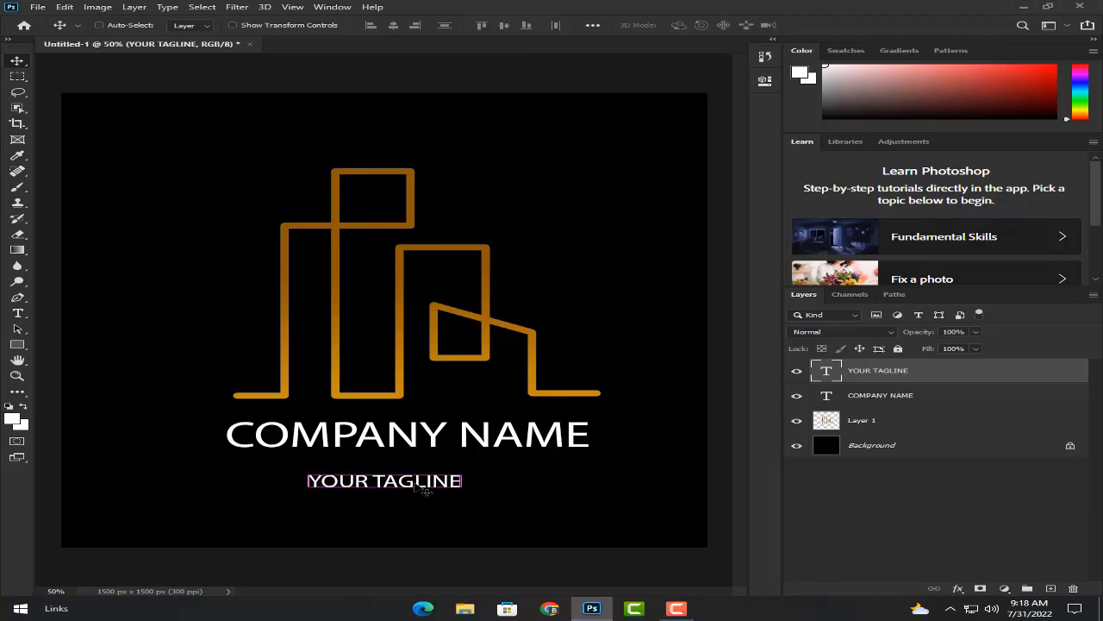
Enlarge the YOUR TAGLINE text with Free Transform and place it centered just under the company name
{"action": "key", "text": "ctrl+t"}
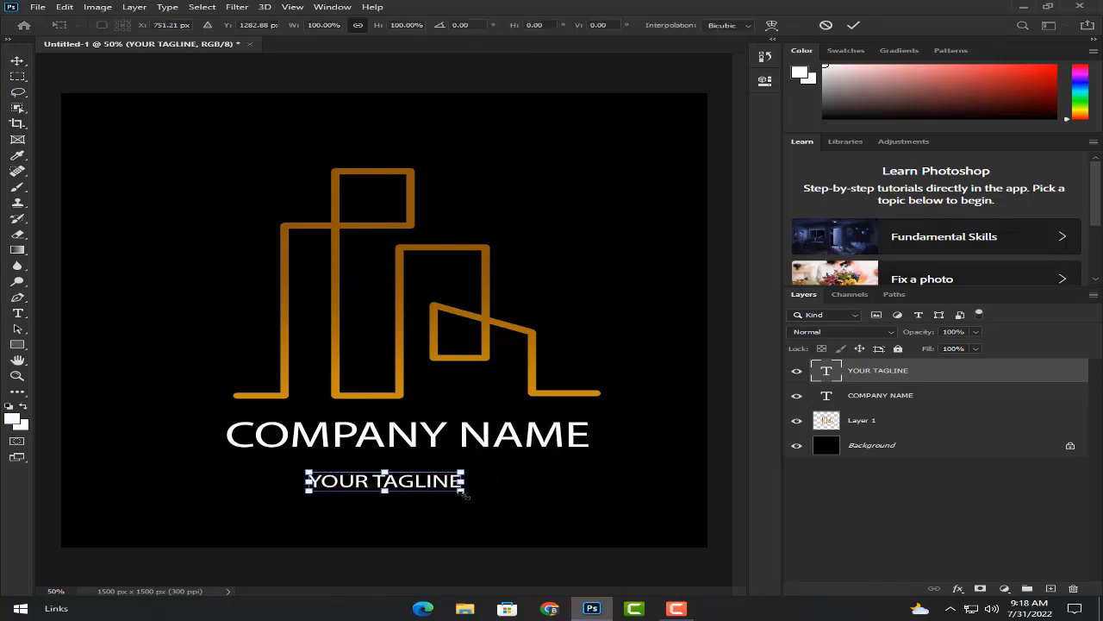
{"action": "left_click_drag", "start_coordinate": [463, 491], "coordinate": [485, 475]}
{"action": "key", "text": "Return"}
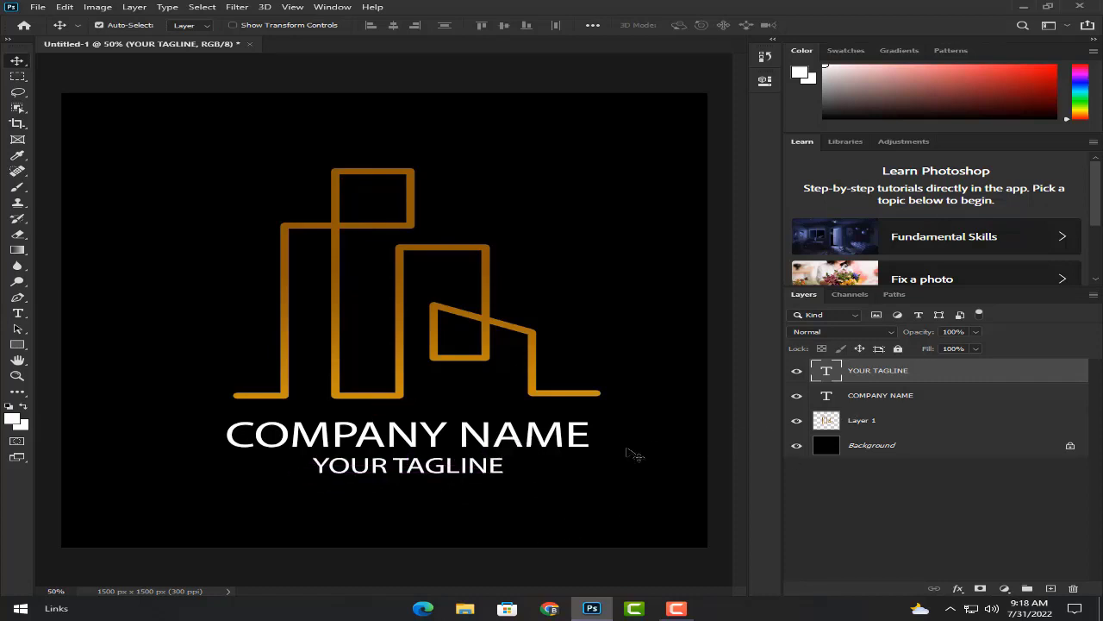
Nudge the COMPANY NAME and YOUR TAGLINE text layers slightly to the left
{"action": "left_click", "coordinate": [873, 395]}
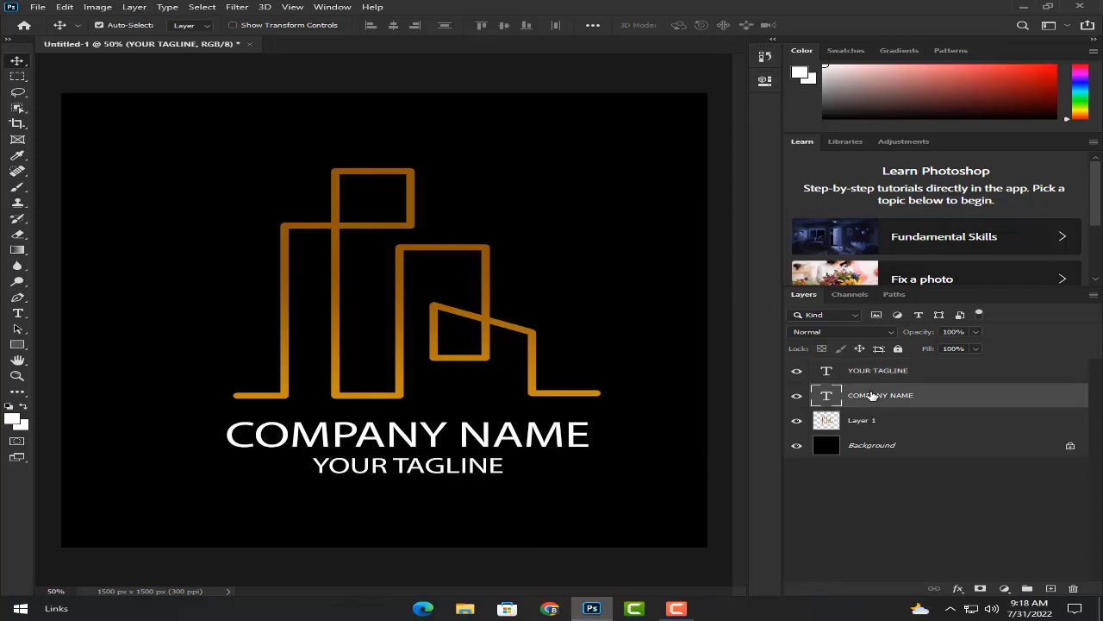
{"action": "key", "text": "shift+Left"}
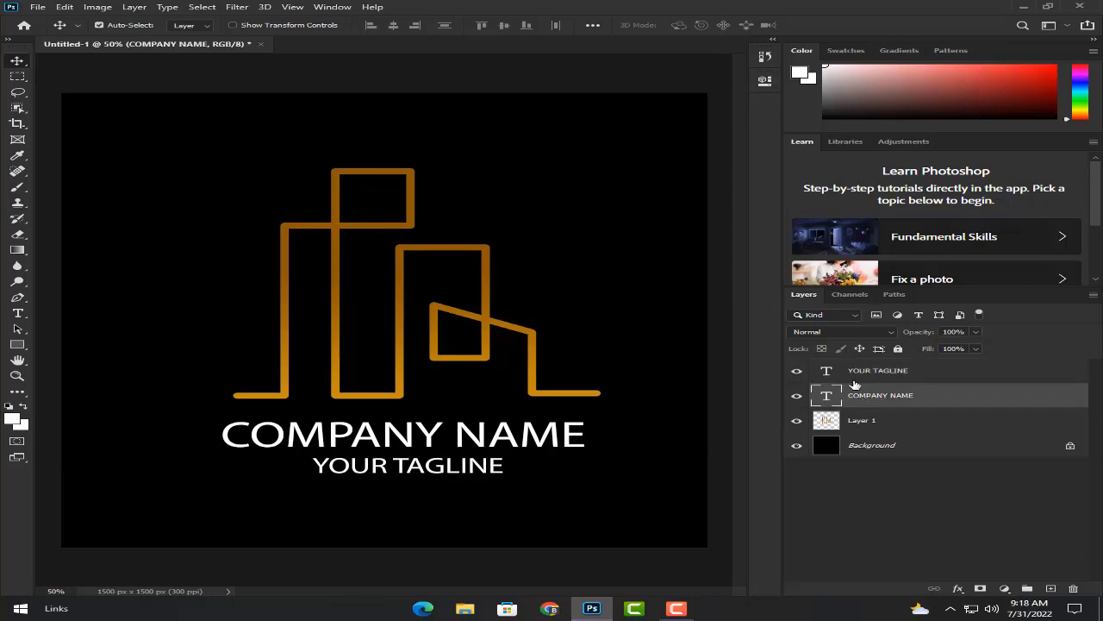
{"action": "left_click", "coordinate": [860, 379]}
{"action": "key", "text": "Left"}
{"action": "key", "text": "Left"}
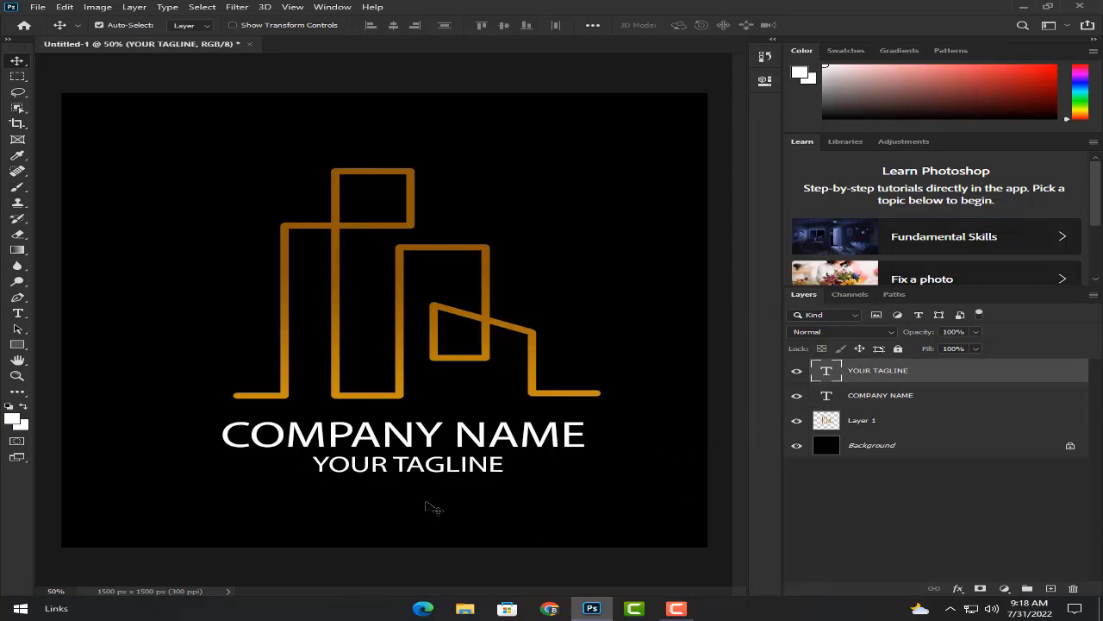
{"action": "key", "text": "Left"}
{"action": "key", "text": "Left"}
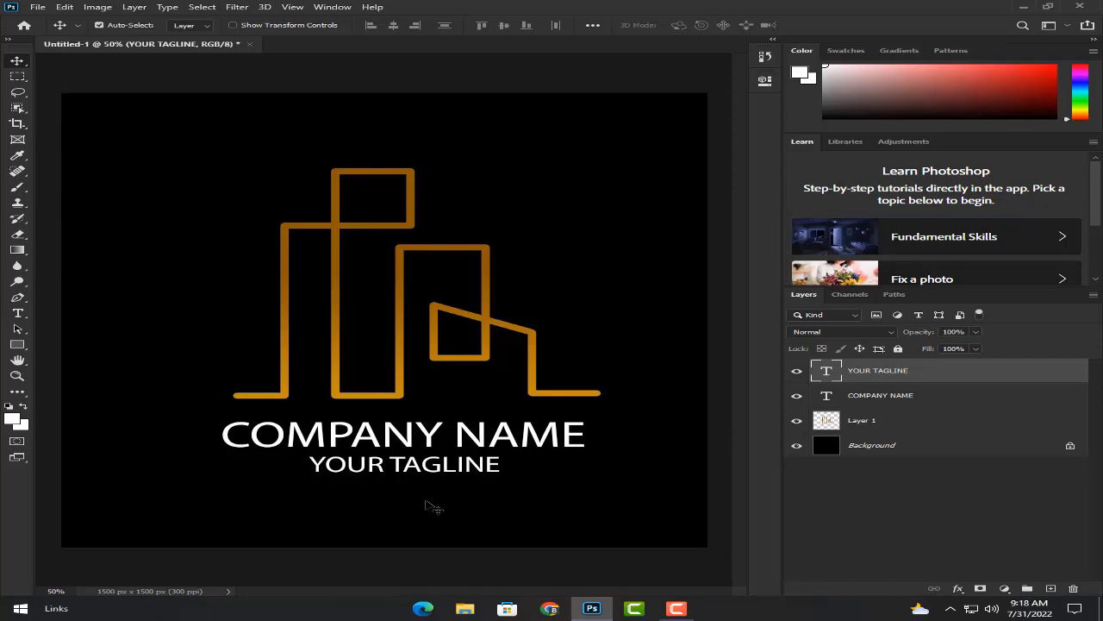
Rasterize the YOUR TAGLINE and COMPANY NAME text layers
{"action": "right_click", "coordinate": [893, 373]}
{"action": "left_click", "coordinate": [731, 245]}
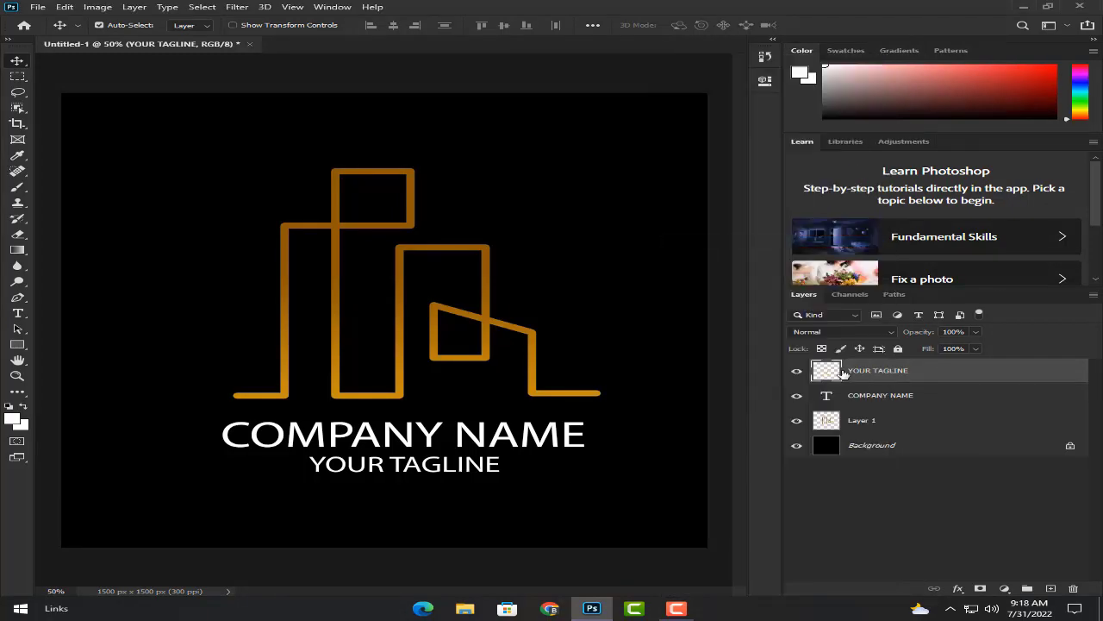
{"action": "right_click", "coordinate": [867, 395]}
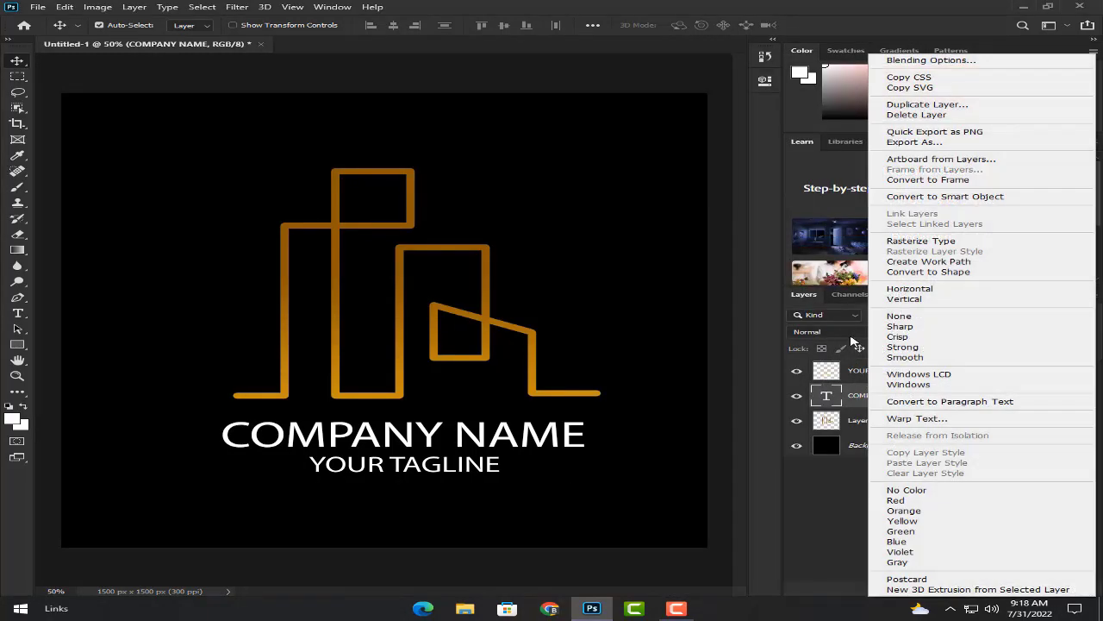
{"action": "left_click", "coordinate": [901, 244]}
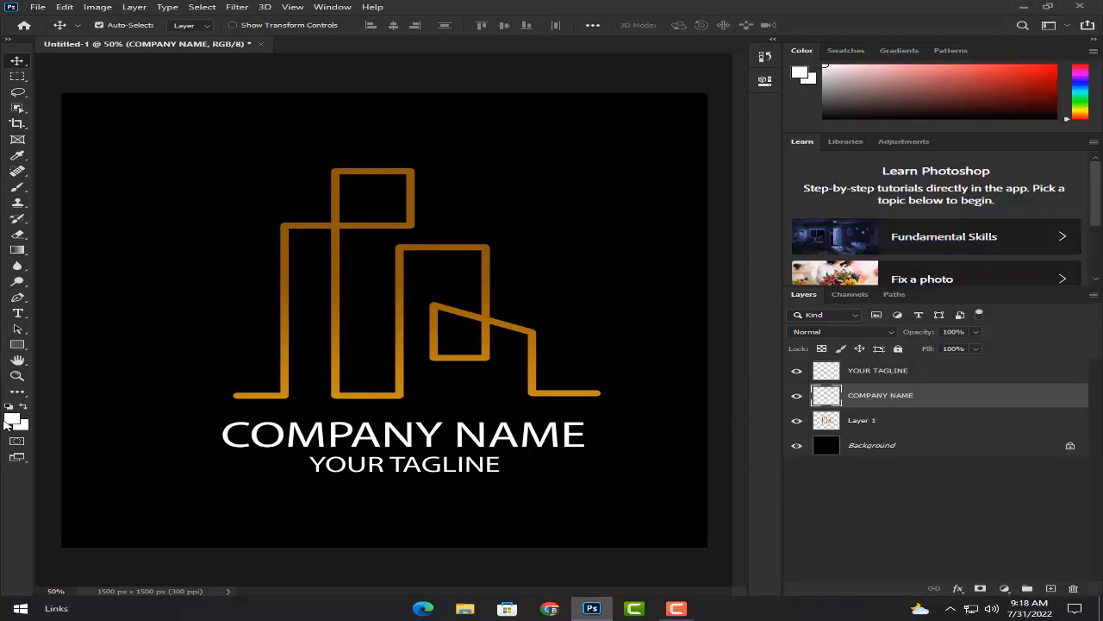
Set the foreground color to the golden orange c78d0f, sampled from the skyline artwork
{"action": "left_click", "coordinate": [8, 422]}
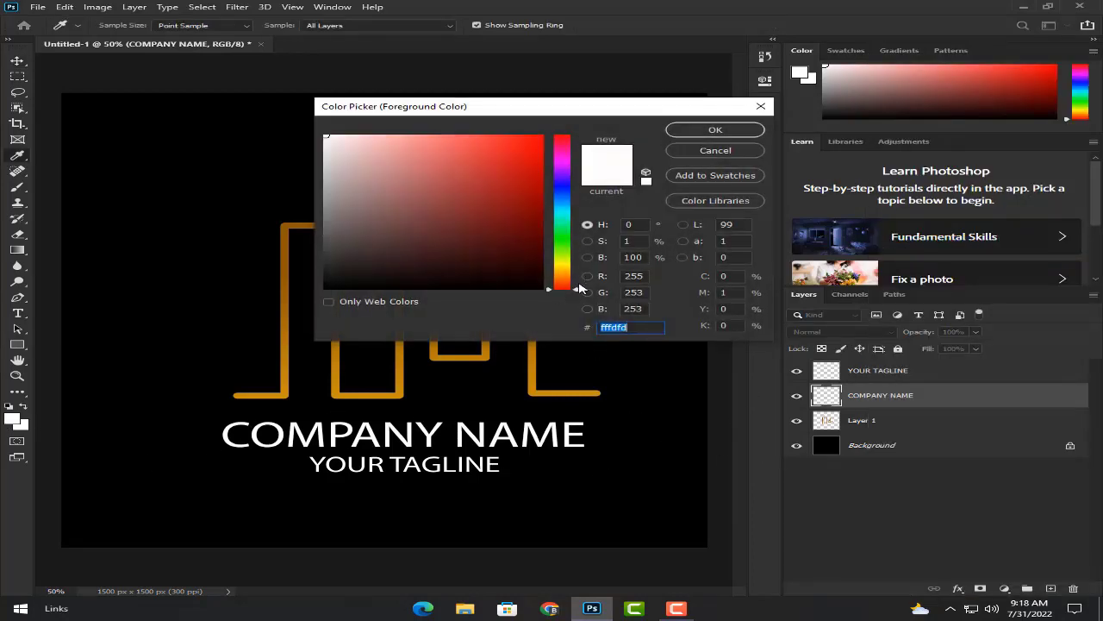
{"action": "left_click_drag", "start_coordinate": [581, 289], "coordinate": [577, 272]}
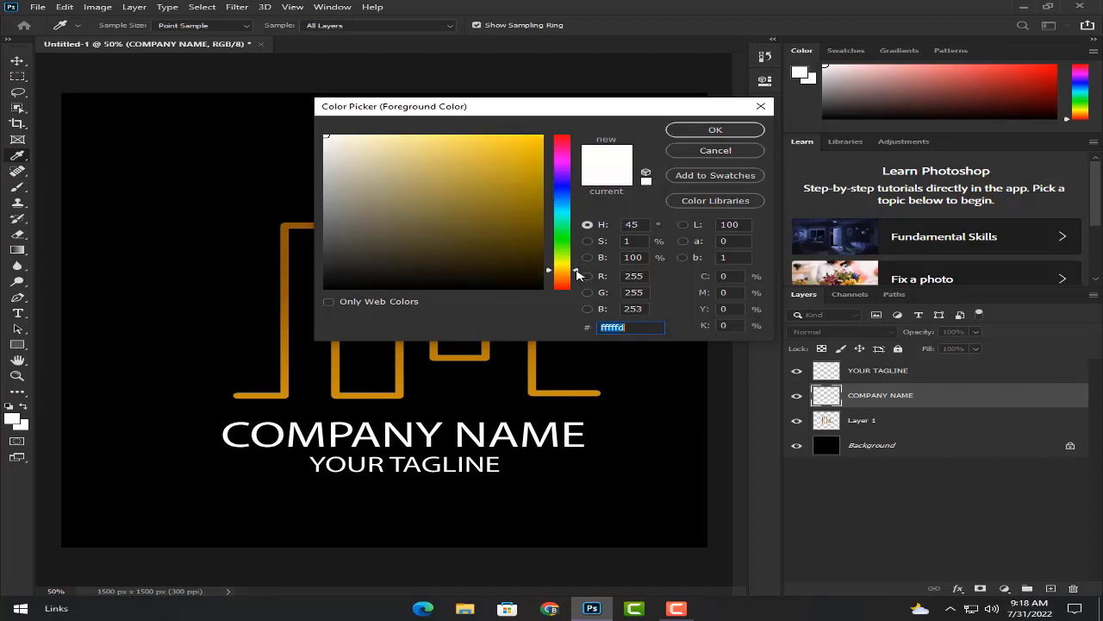
{"action": "left_click_drag", "start_coordinate": [528, 175], "coordinate": [530, 200]}
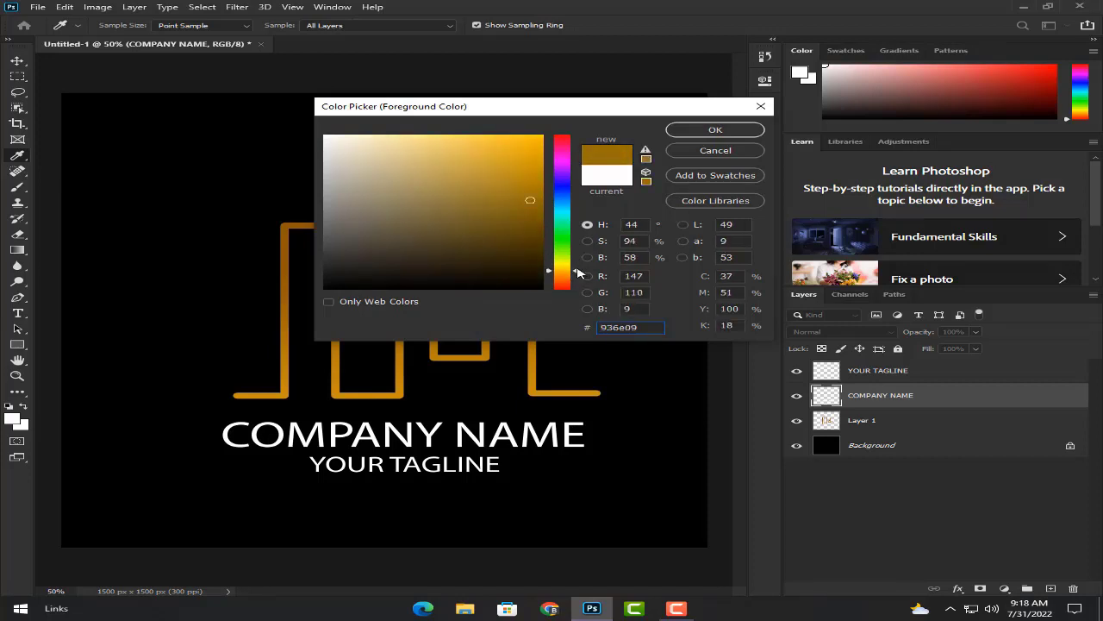
{"action": "left_click_drag", "start_coordinate": [578, 273], "coordinate": [577, 276]}
{"action": "left_click_drag", "start_coordinate": [530, 207], "coordinate": [530, 175]}
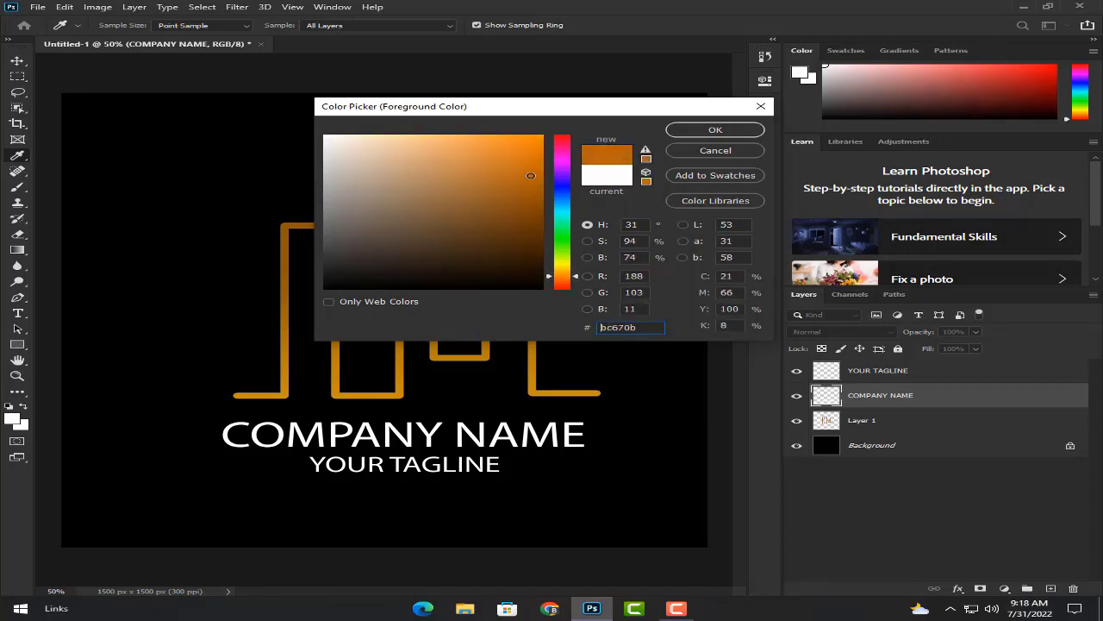
{"action": "left_click", "coordinate": [534, 393]}
{"action": "left_click", "coordinate": [684, 131]}
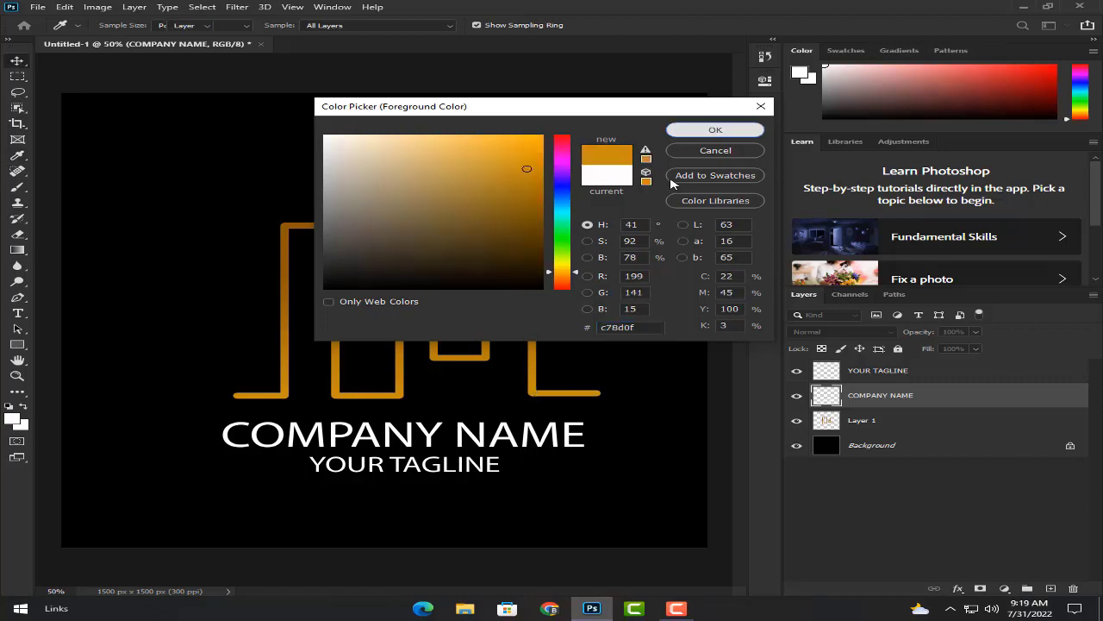
Fill the COMPANY NAME and YOUR TAGLINE lettering with the golden foreground color and clear the selection
{"action": "left_click", "coordinate": [819, 396], "text": "ctrl"}
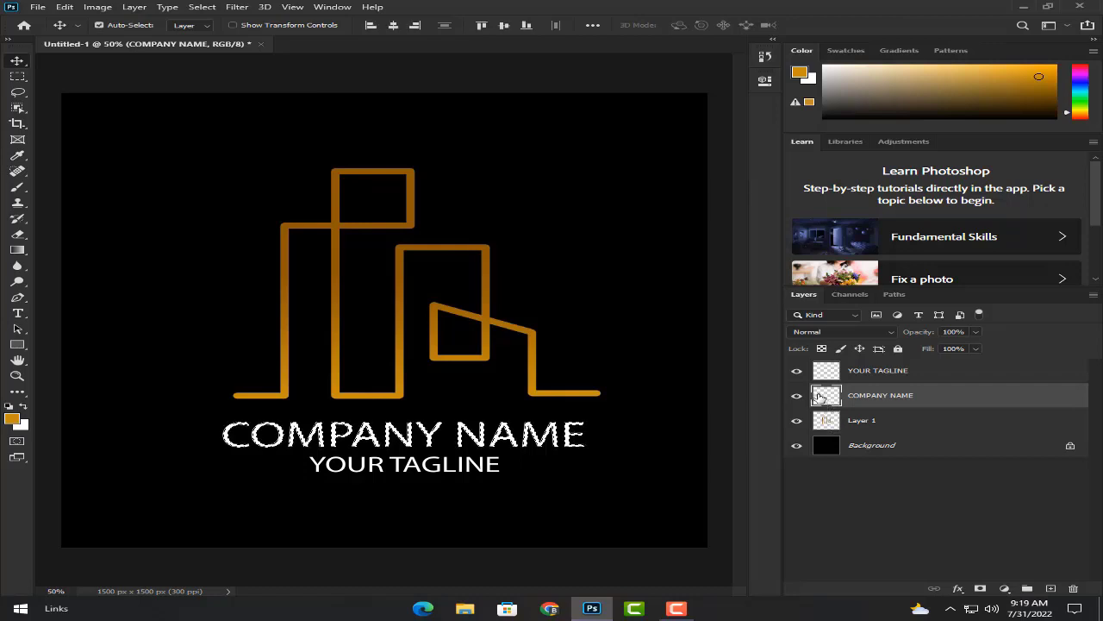
{"action": "key", "text": "alt+BackSpace"}
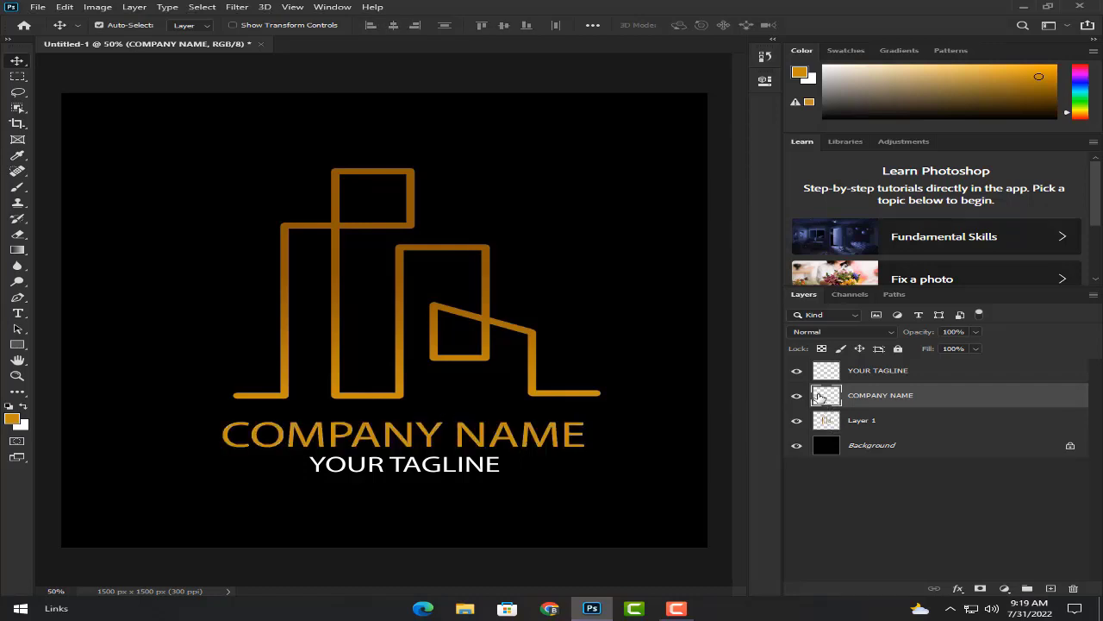
{"action": "left_click", "coordinate": [826, 371]}
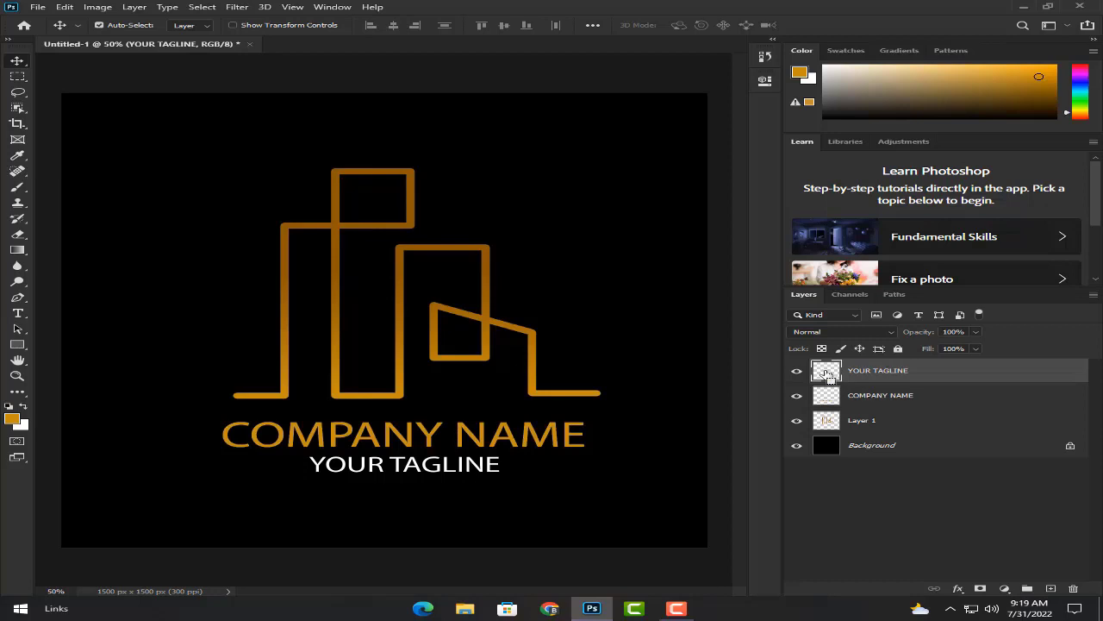
{"action": "left_click", "coordinate": [826, 371], "text": "ctrl"}
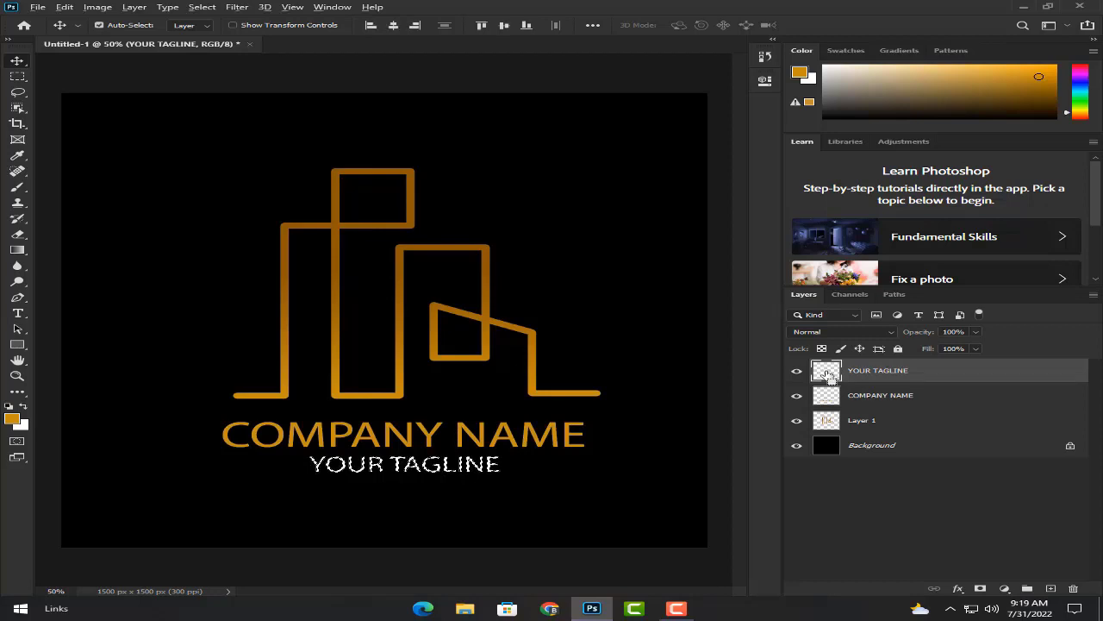
{"action": "key", "text": "alt+BackSpace"}
{"action": "key", "text": "ctrl+d"}
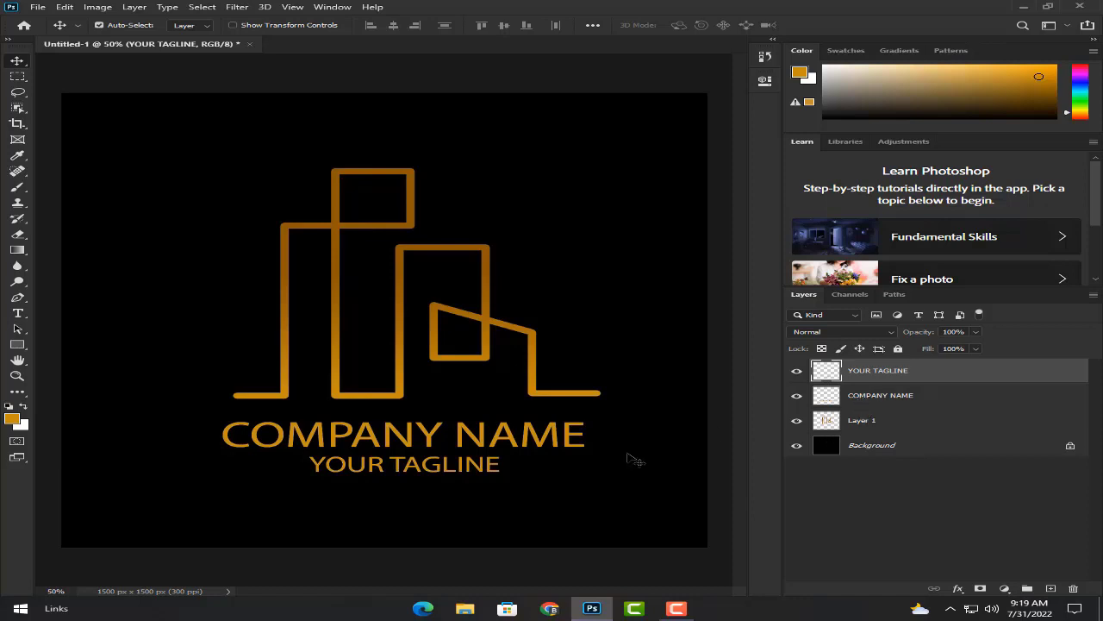
Enlarge the skyline artwork to about 108% with Free Transform, slightly widen the COMPANY NAME text to match, and lower both text lines
{"action": "left_click", "coordinate": [871, 422]}
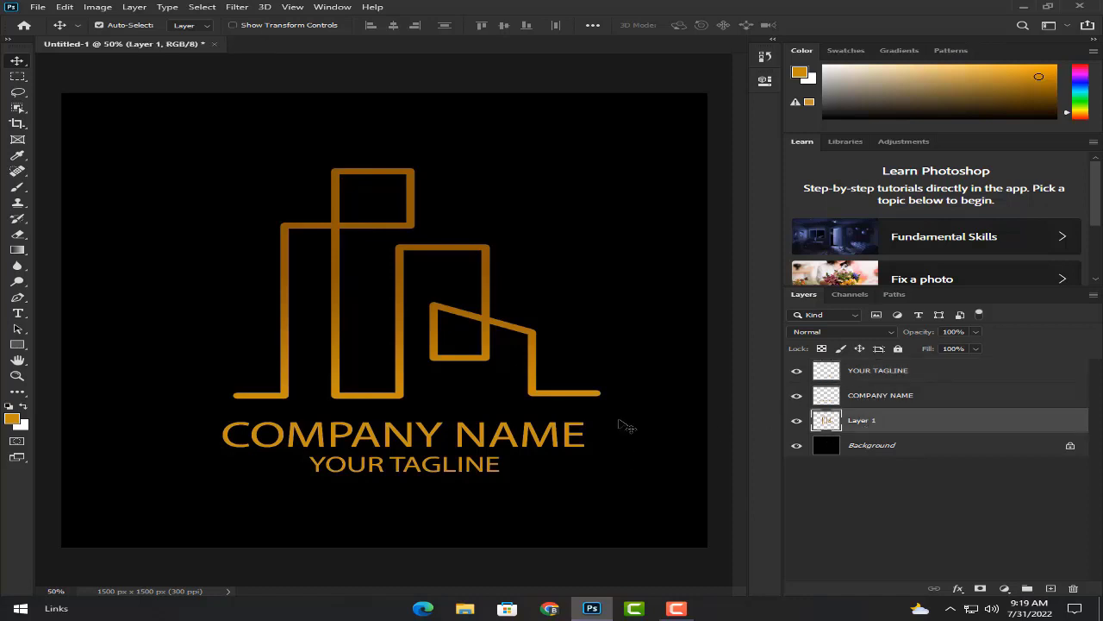
{"action": "key", "text": "ctrl+t"}
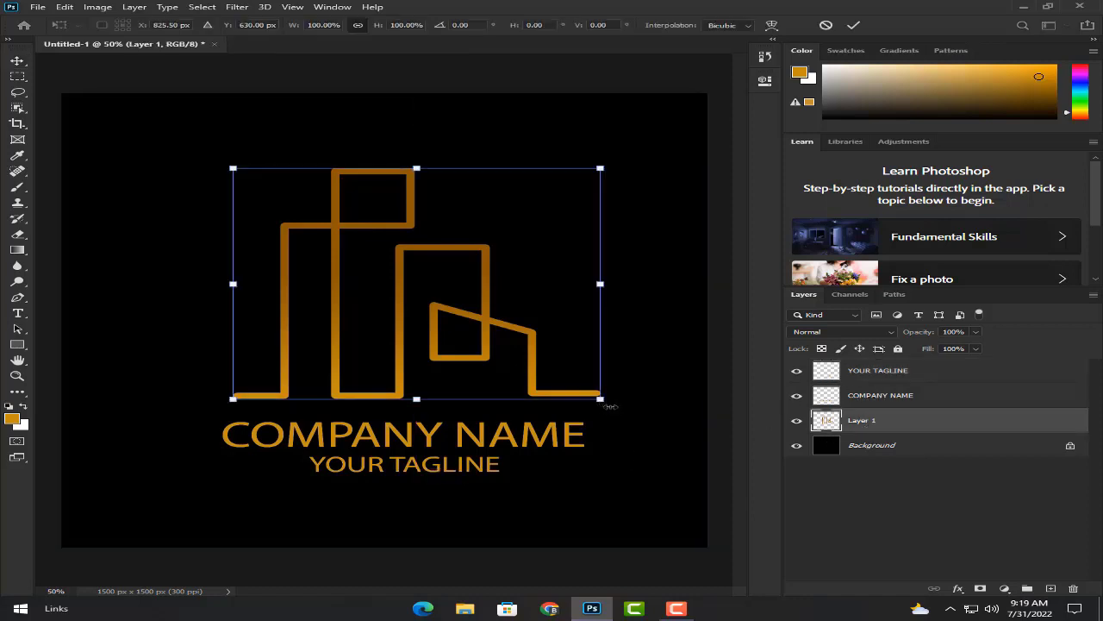
{"action": "left_click_drag", "start_coordinate": [597, 399], "coordinate": [619, 407]}
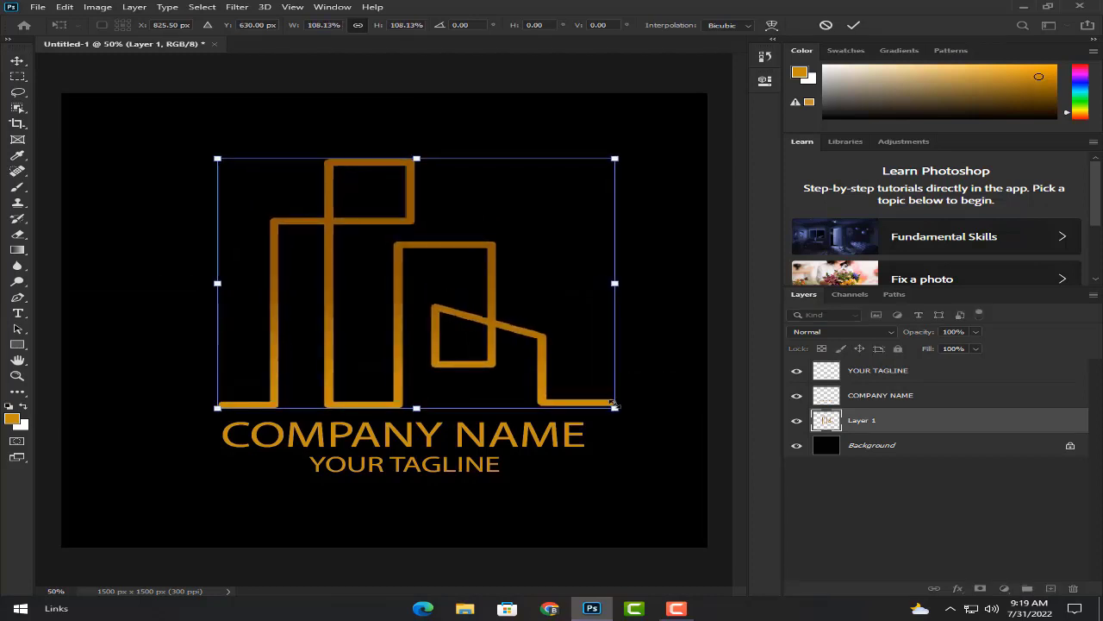
{"action": "key", "text": "Return"}
{"action": "left_click", "coordinate": [865, 395]}
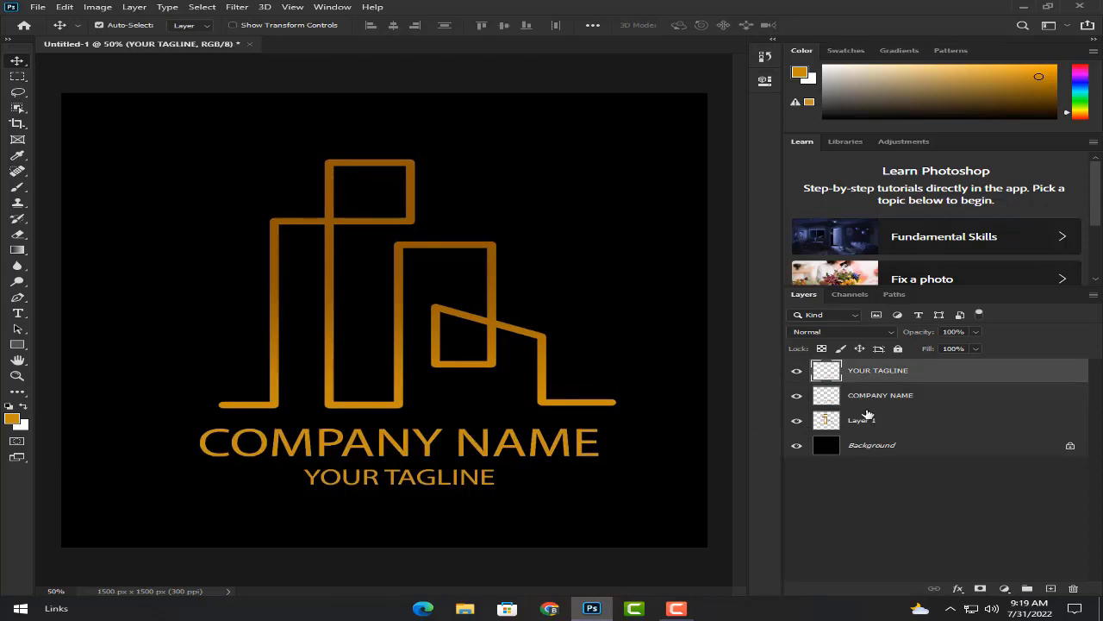
Apply a Bevel & Emboss effect to the skyline artwork on Layer 1 with size 10 px and soften 10 px
{"action": "left_click", "coordinate": [871, 419]}
{"action": "left_click", "coordinate": [958, 589]}
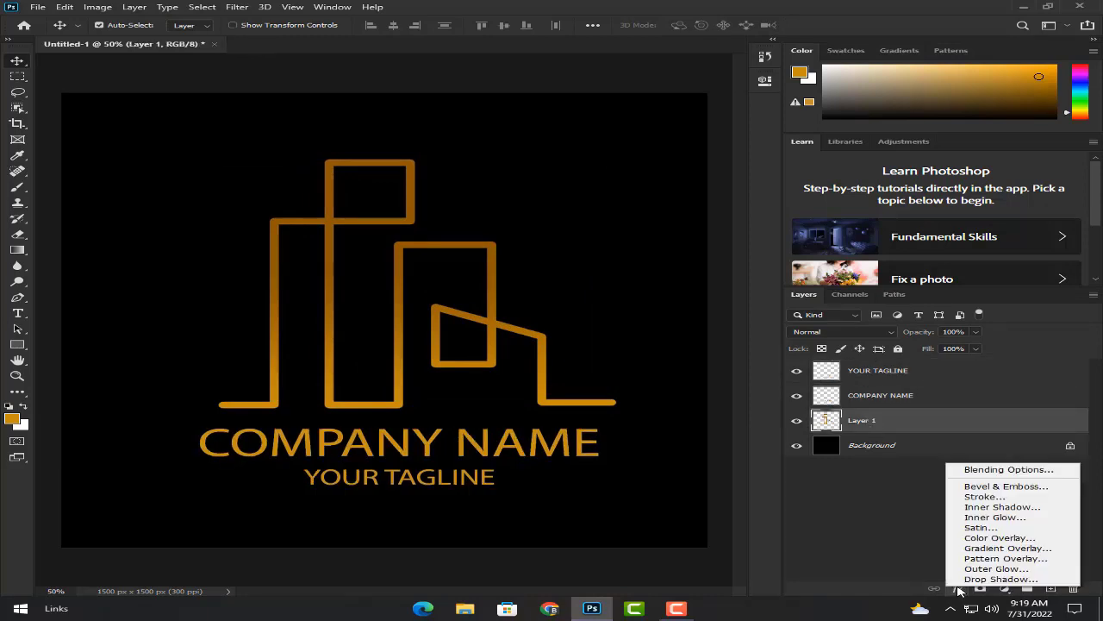
{"action": "left_click", "coordinate": [988, 487]}
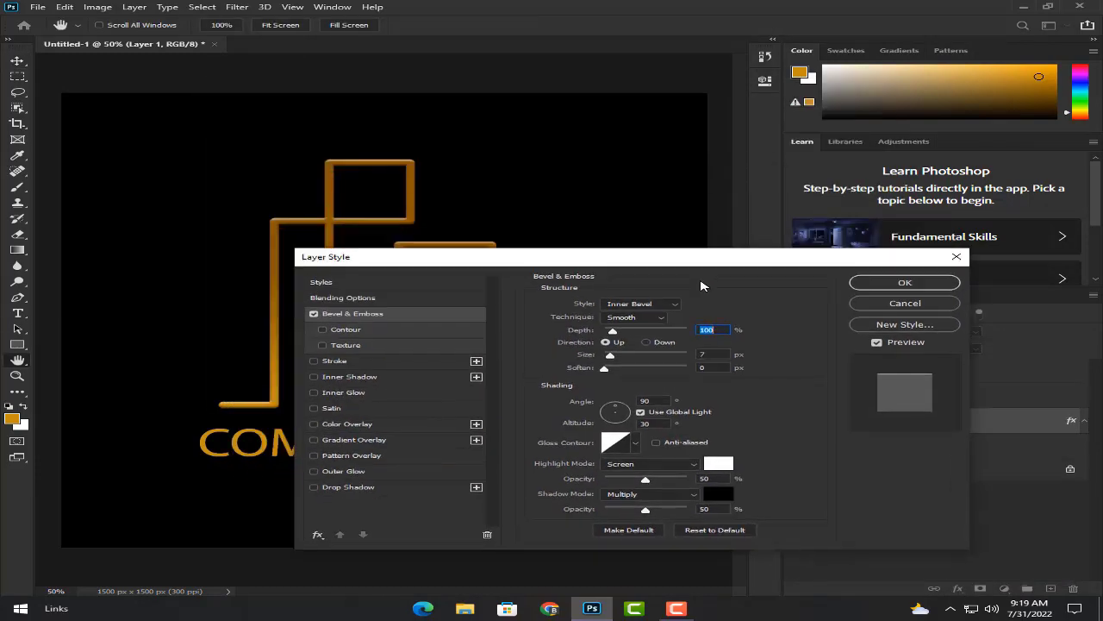
{"action": "left_click_drag", "start_coordinate": [701, 285], "coordinate": [849, 320]}
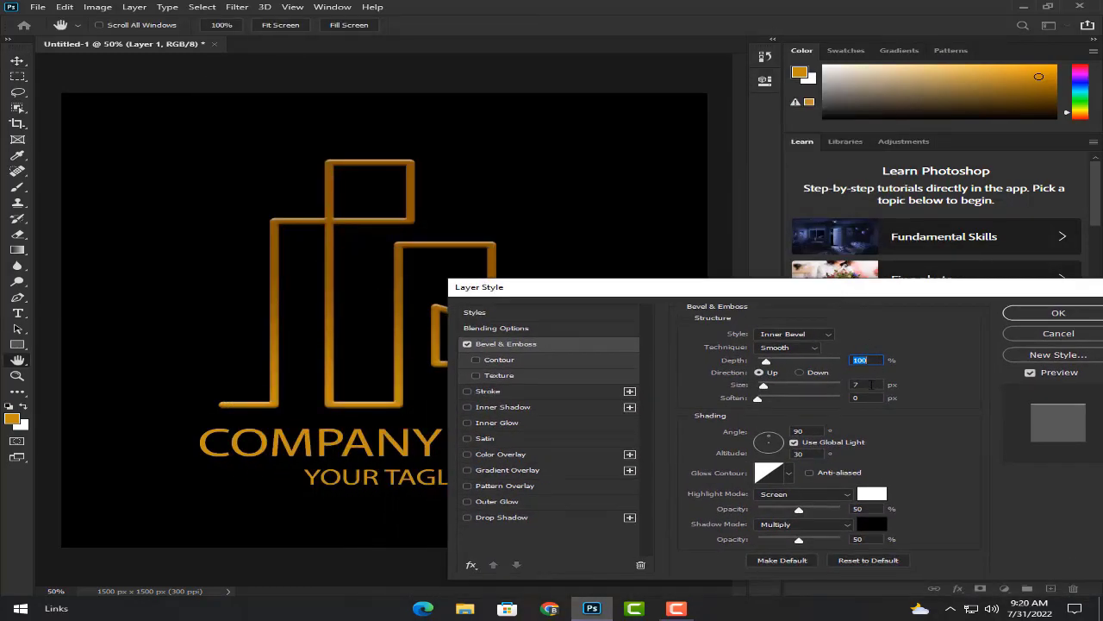
{"action": "right_click", "coordinate": [870, 384]}
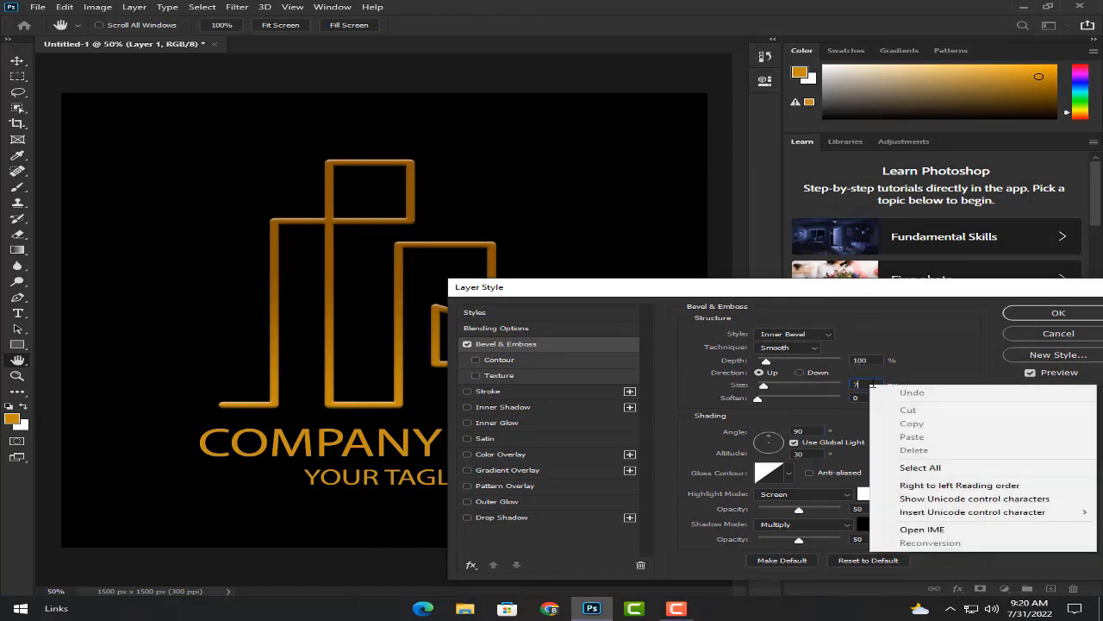
{"action": "right_click", "coordinate": [868, 383]}
{"action": "left_click", "coordinate": [862, 384]}
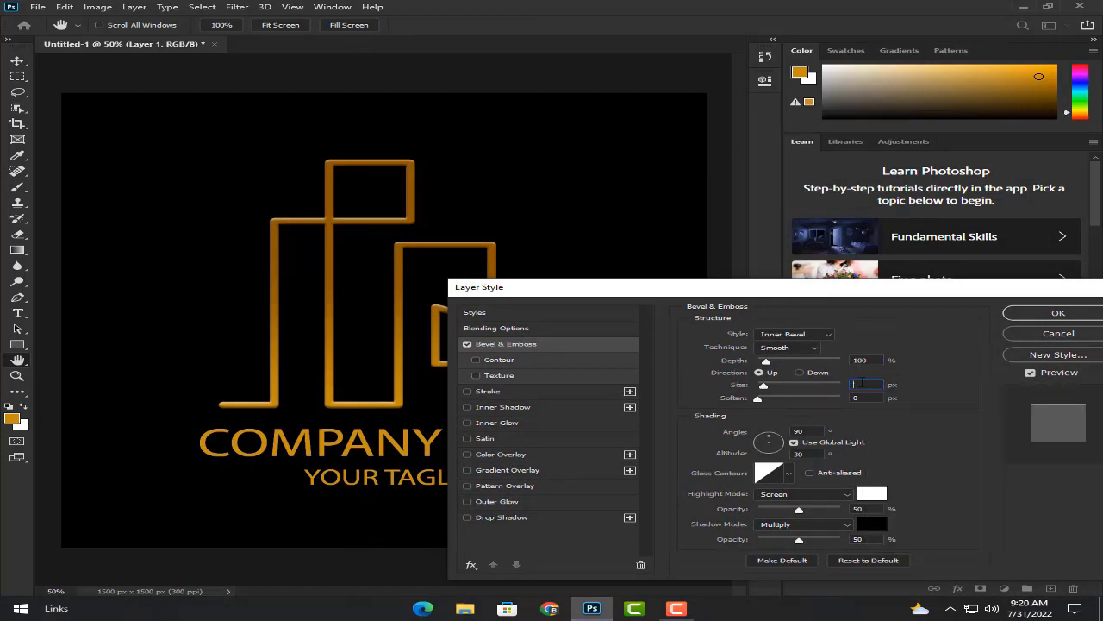
{"action": "type", "text": "18"}
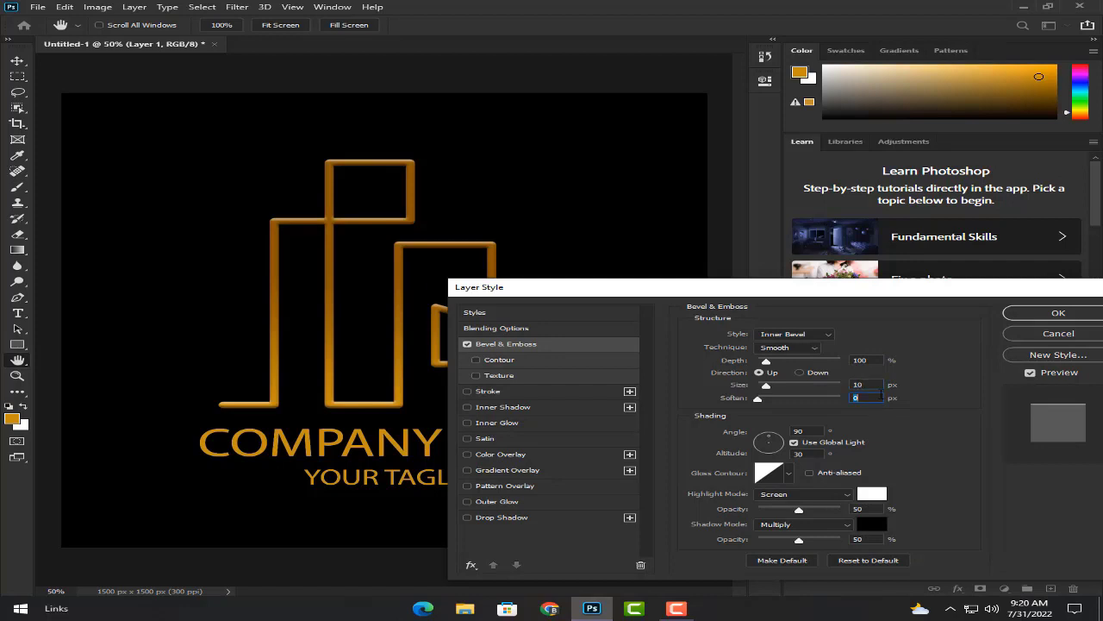
{"action": "type", "text": "10"}
{"action": "left_click", "coordinate": [1025, 316]}
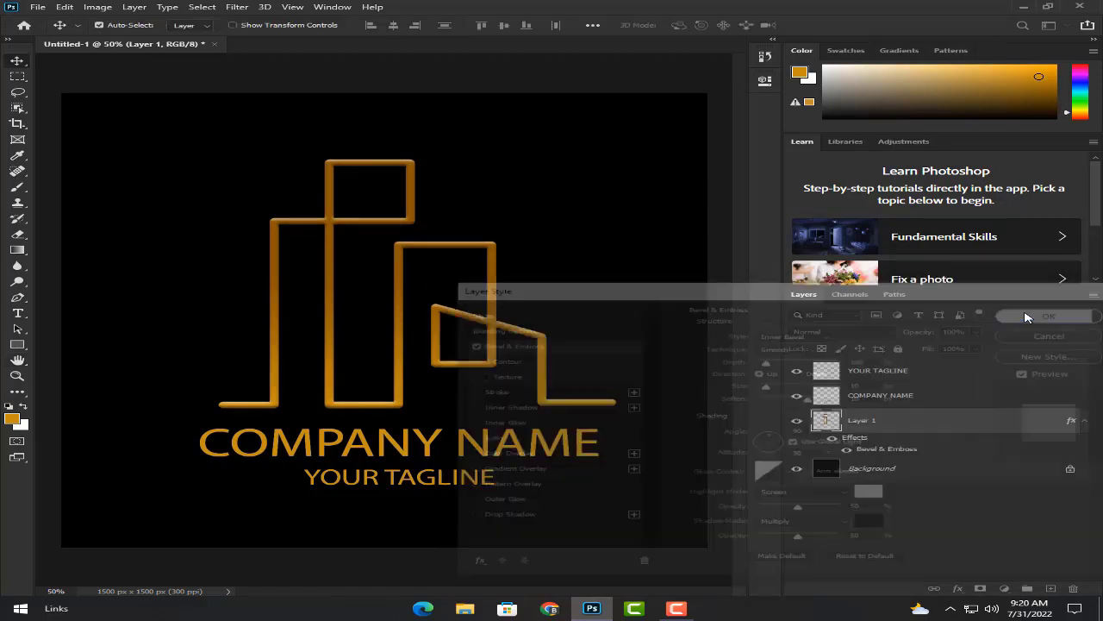
Apply the same Bevel & Emboss effect to the COMPANY NAME layer, keeping size and soften at 10 px
{"action": "left_click", "coordinate": [932, 398]}
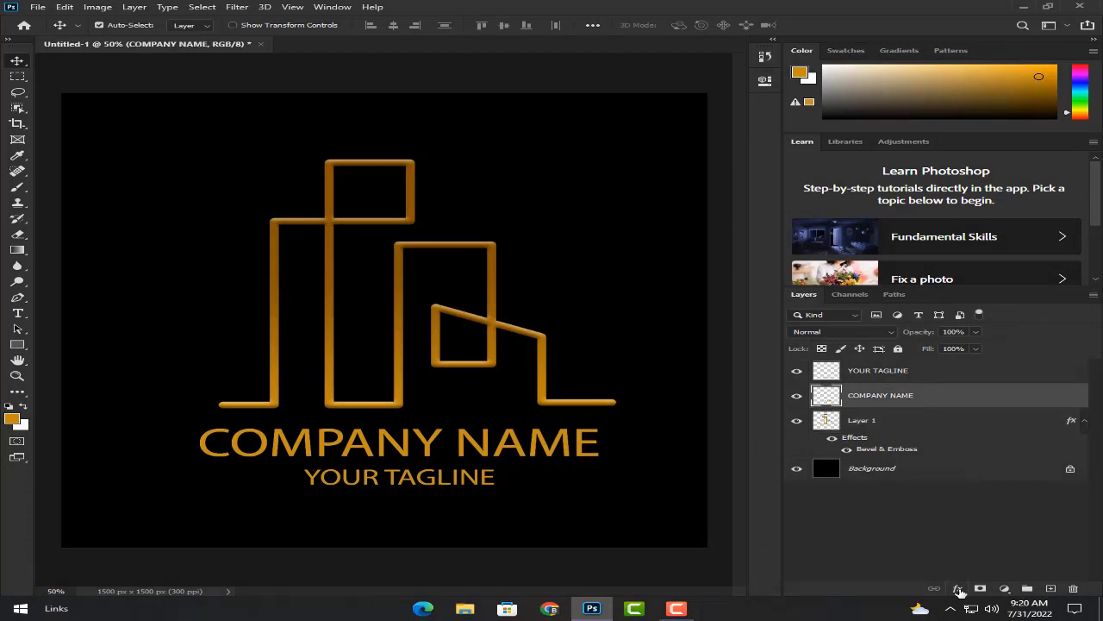
{"action": "left_click", "coordinate": [959, 591]}
{"action": "left_click", "coordinate": [983, 492]}
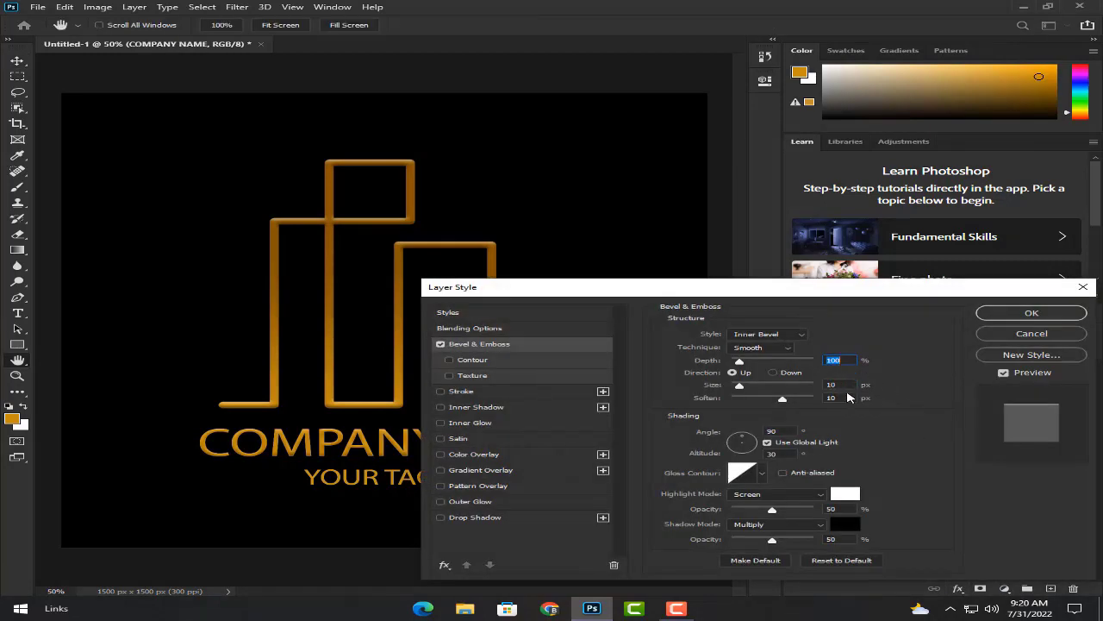
{"action": "left_click", "coordinate": [1026, 313]}
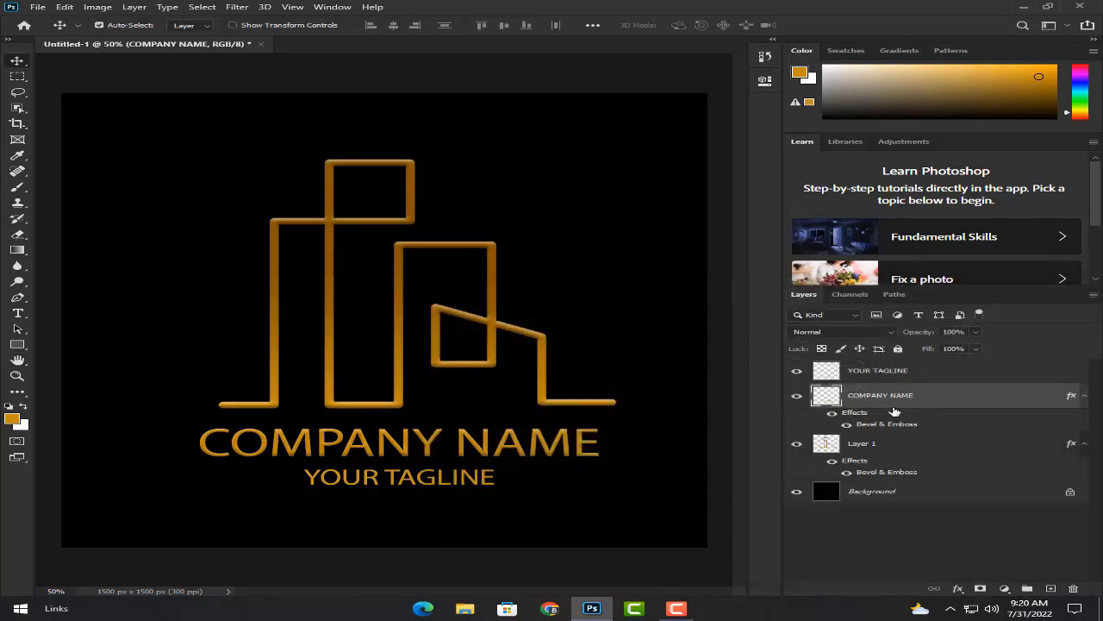
Apply the same Bevel & Emboss effect to the YOUR TAGLINE layer, keeping size and soften at 10 px
{"action": "left_click", "coordinate": [903, 373]}
{"action": "left_click", "coordinate": [958, 589]}
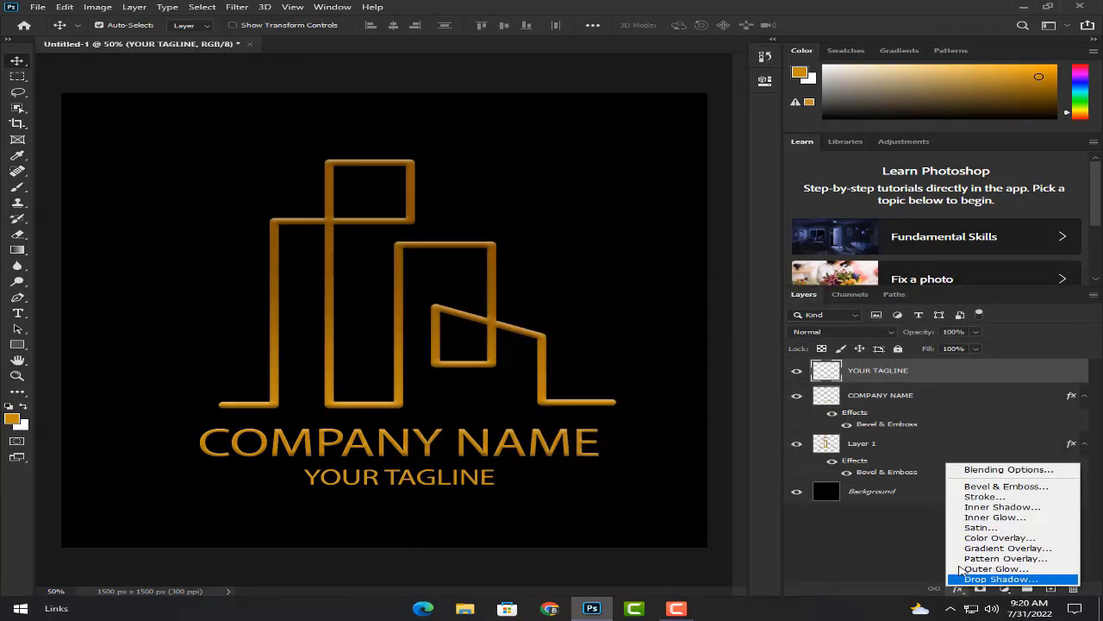
{"action": "left_click", "coordinate": [968, 483]}
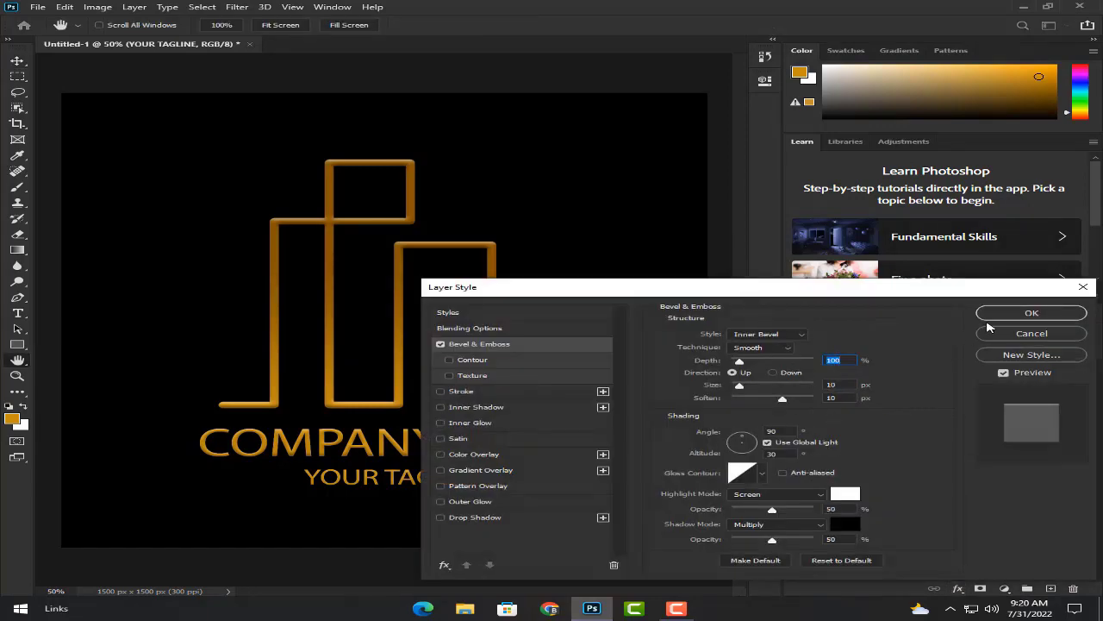
{"action": "left_click", "coordinate": [992, 318]}
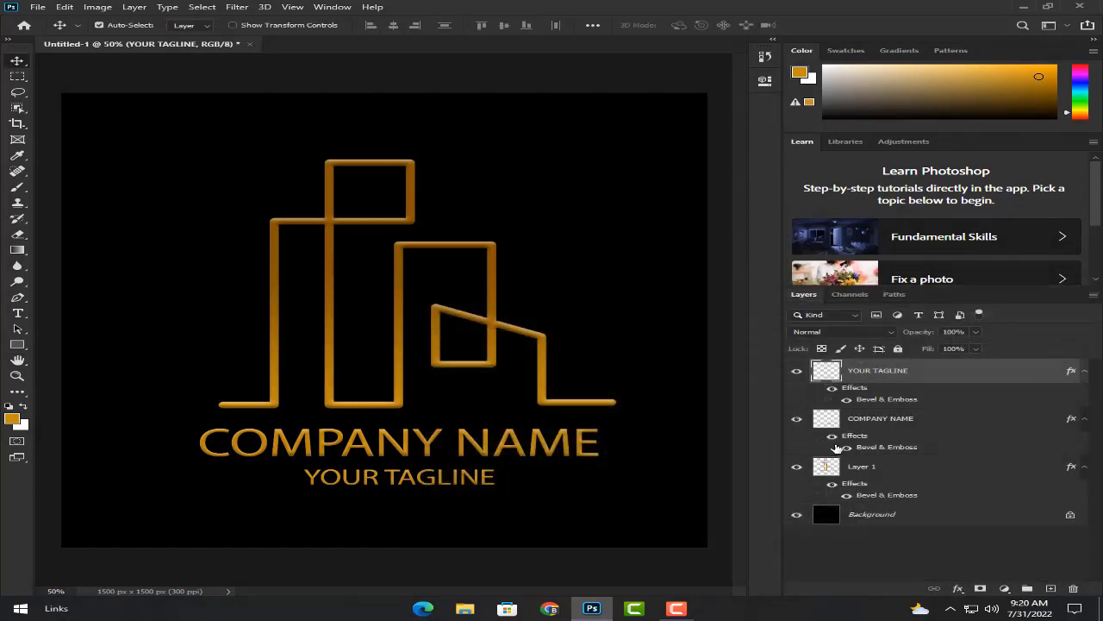